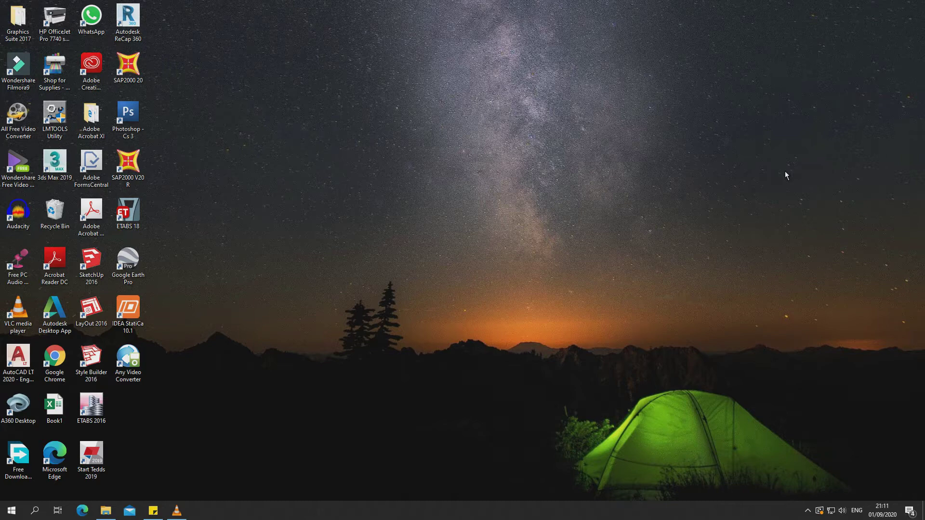
# Launch SAP2000 V20 from its Windows desktop icon.
pyautogui.click(130, 158)
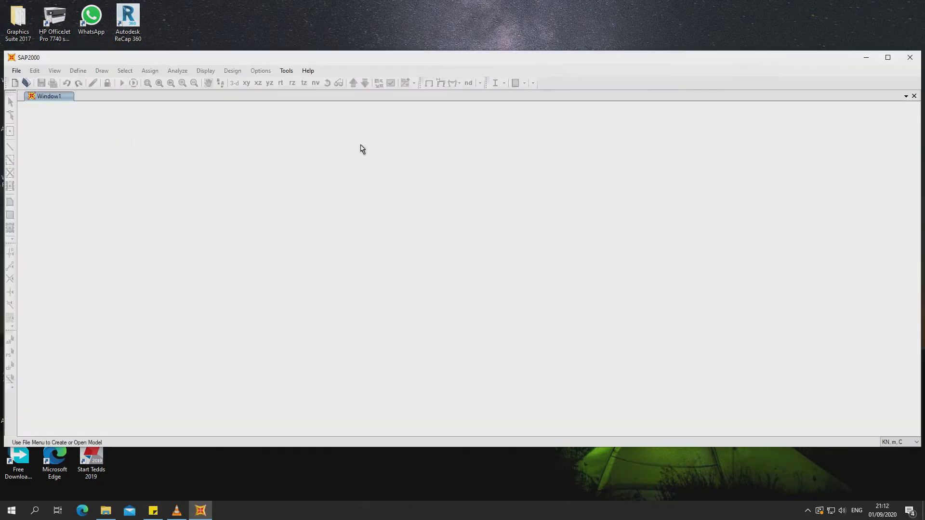
# Maximize the SAP2000 window and start a new model using the Grid Only template.
pyautogui.click(886, 58)
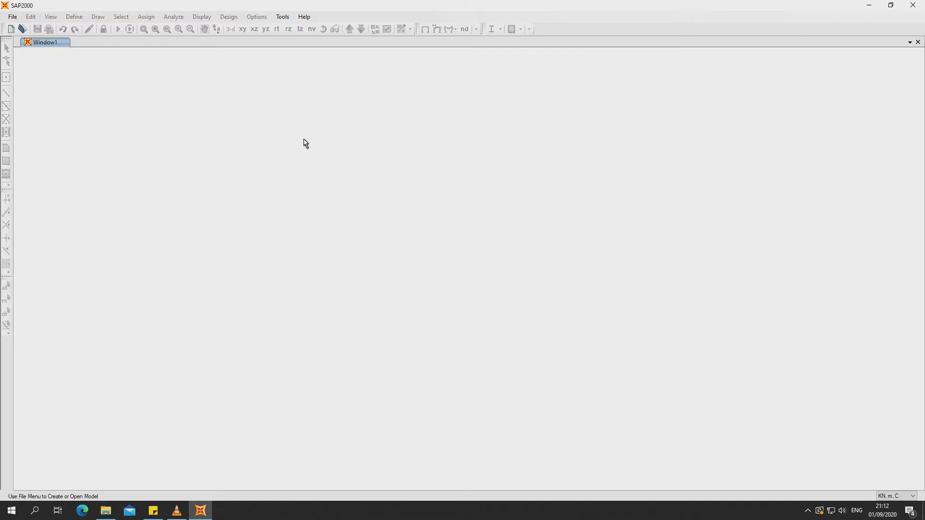
pyautogui.click(15, 17)
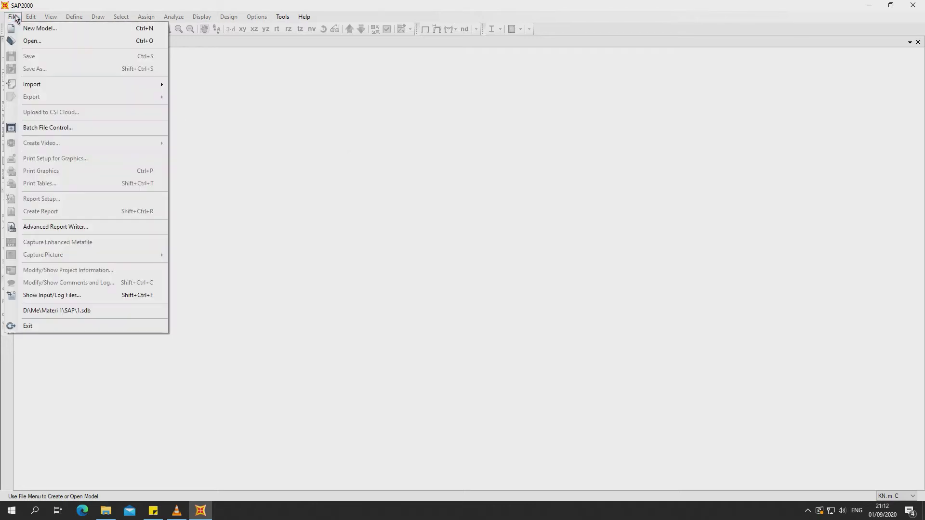
pyautogui.click(27, 29)
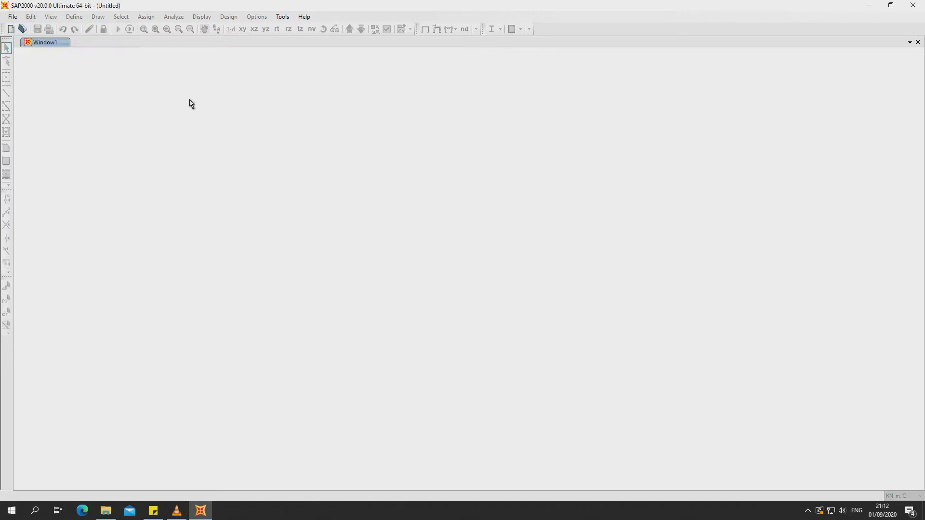
pyautogui.click(385, 223)
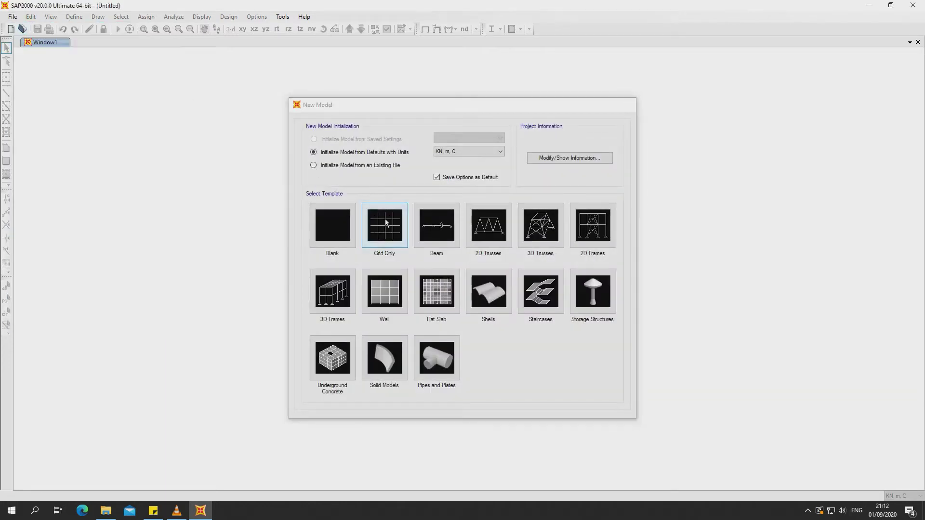
# Accept the default 4×4×5 quick grid and leave only the Z=12 plan view open.
pyautogui.click(448, 369)
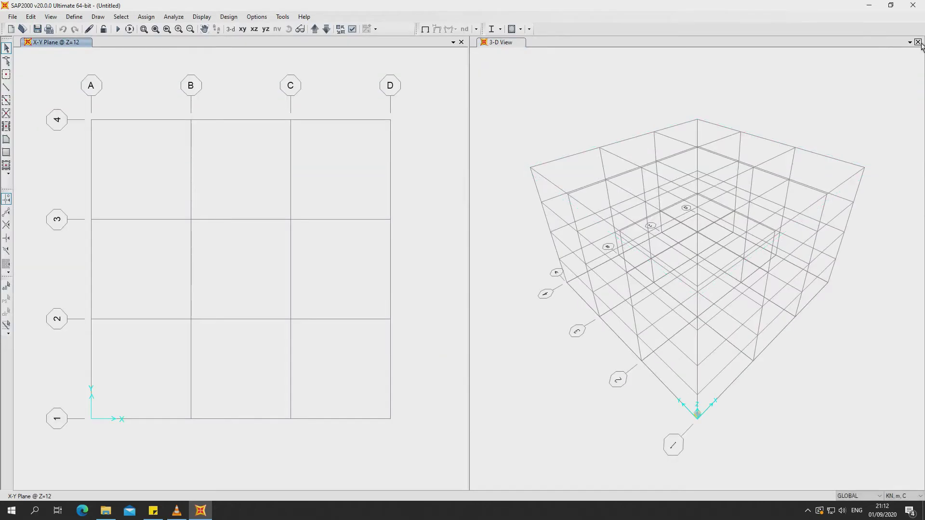
pyautogui.click(917, 42)
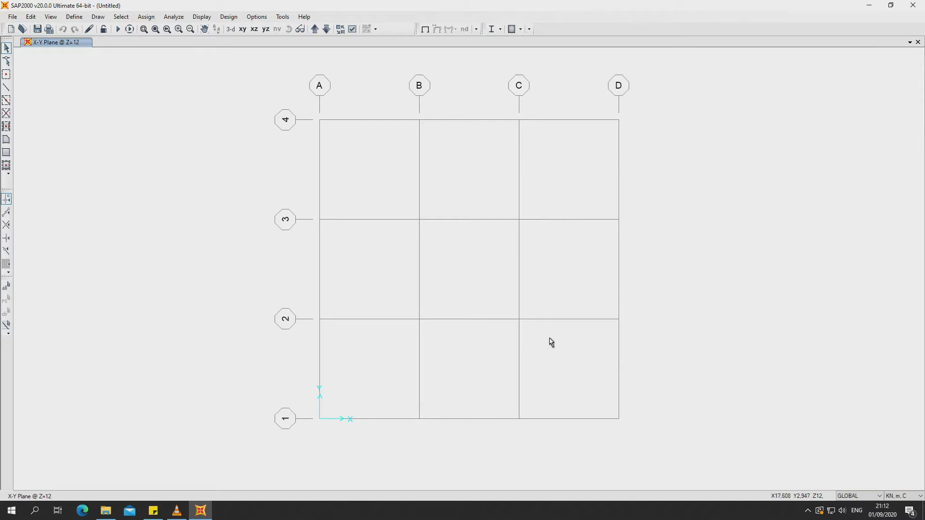
pyautogui.click(8, 89)
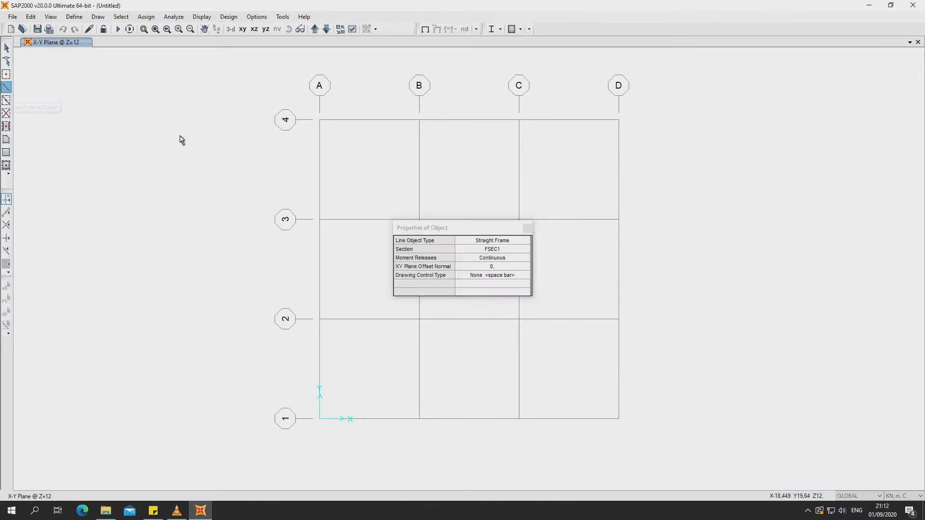
# Draw frame members along grid lines A and B from line 1 to line 4.
pyautogui.click(320, 419)
pyautogui.click(320, 120)
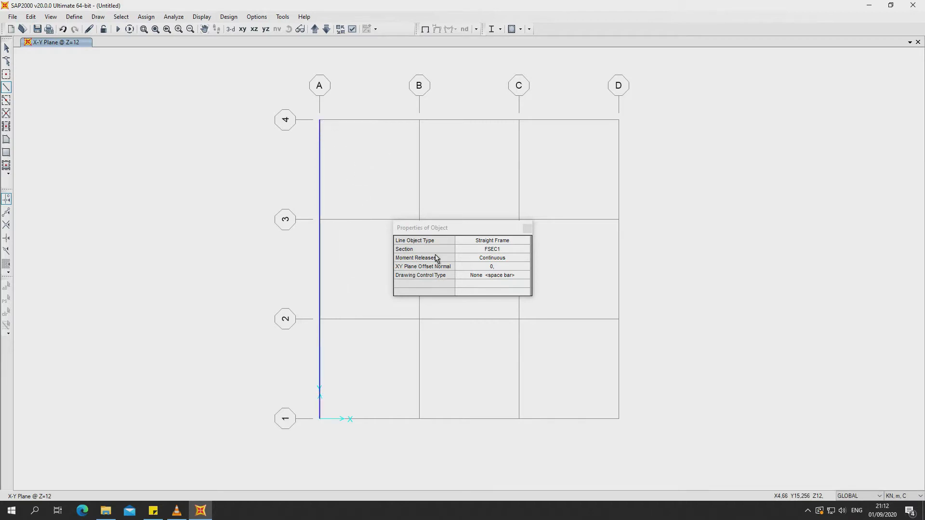
pyautogui.click(419, 419)
pyautogui.click(419, 120)
pyautogui.click(7, 48)
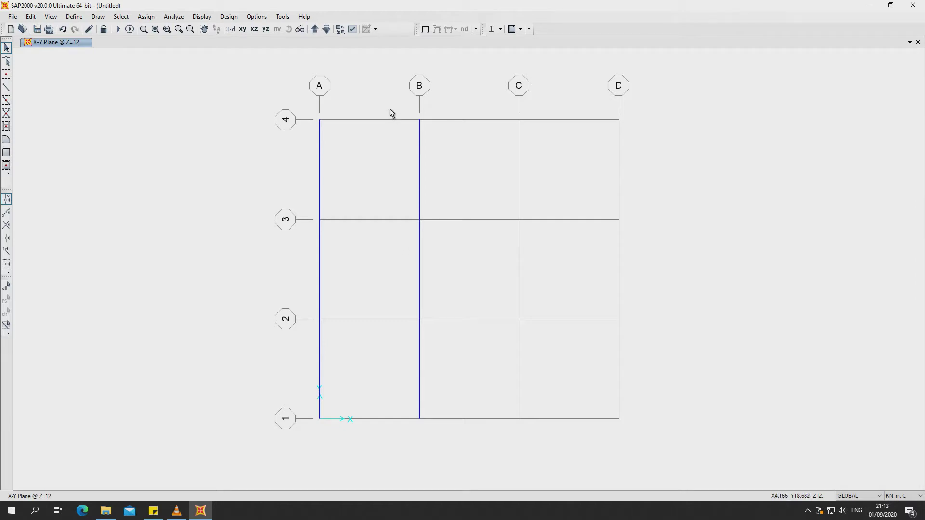
# Draw a short C4–D4 frame, delete it, and select the grid B frame.
pyautogui.click(6, 87)
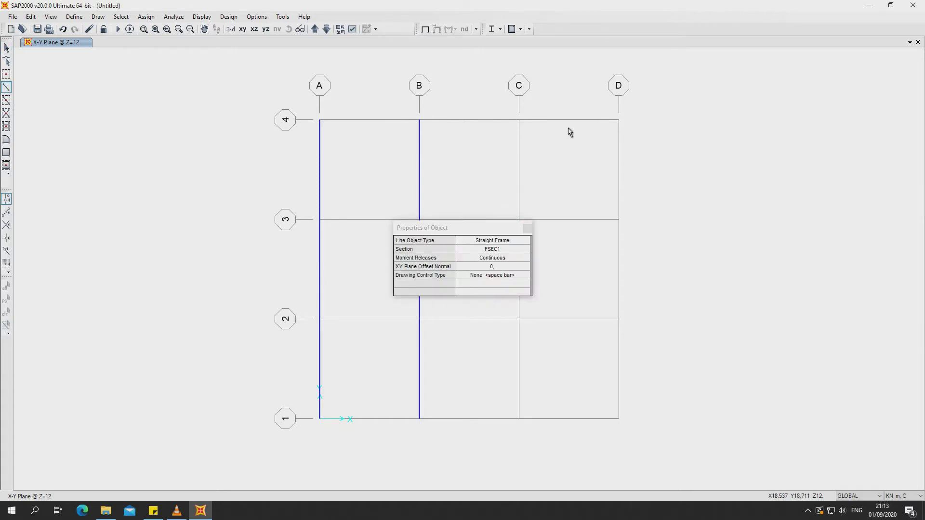
pyautogui.click(419, 120)
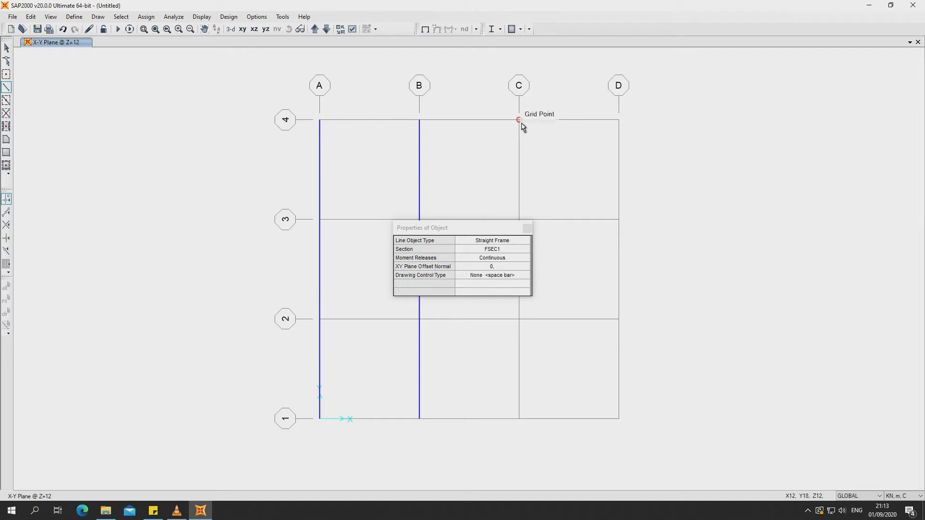
pyautogui.click(618, 120)
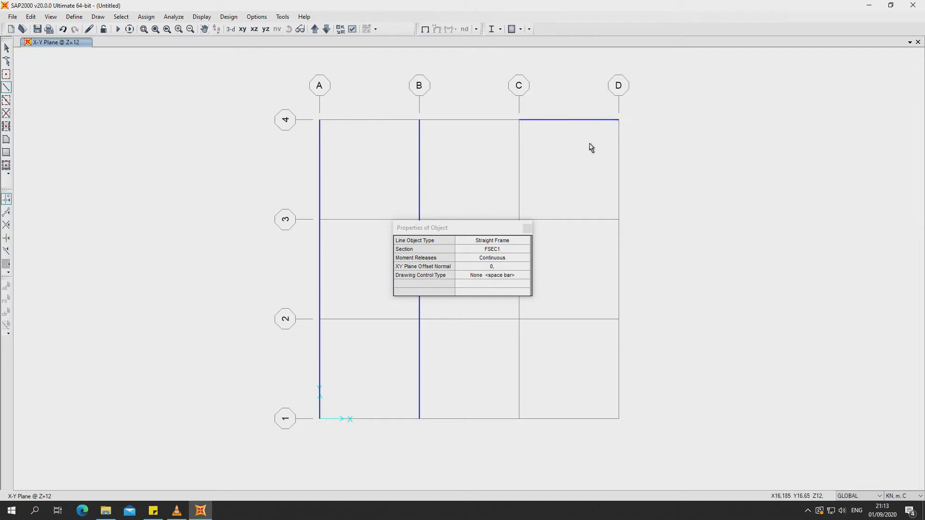
pyautogui.click(6, 48)
pyautogui.moveTo(492, 110); pyautogui.dragTo(655, 140)
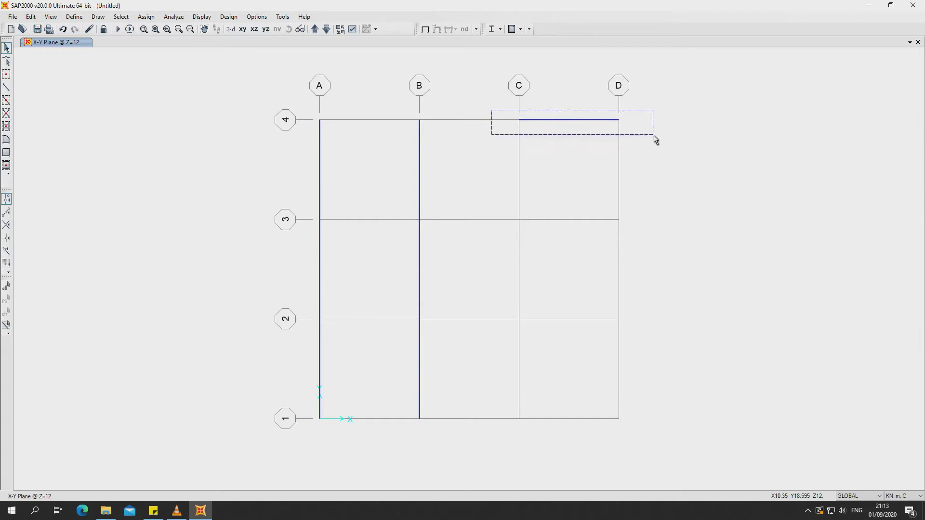
pyautogui.press('Delete')
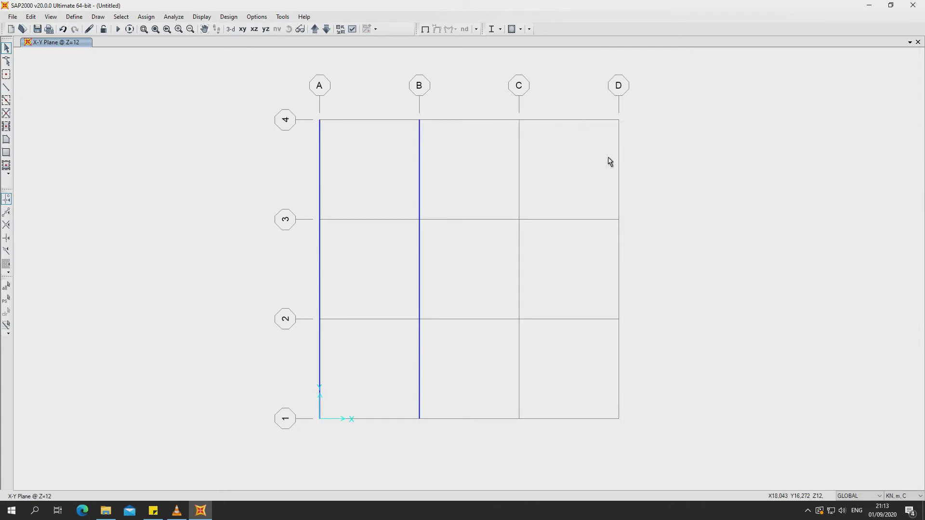
pyautogui.moveTo(397, 112); pyautogui.dragTo(438, 442)
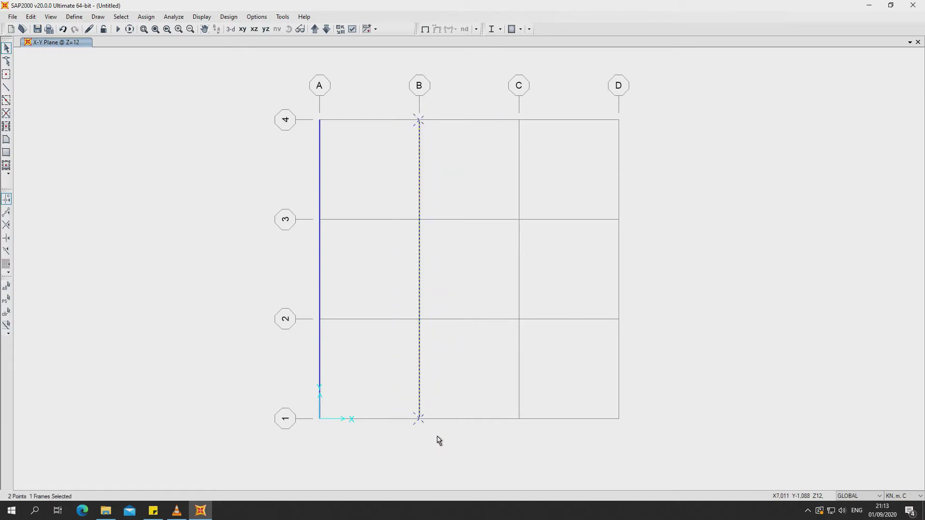
# Replicate the grid B frame with dx 6 and Number 2 onto grid lines C and D.
pyautogui.click(31, 18)
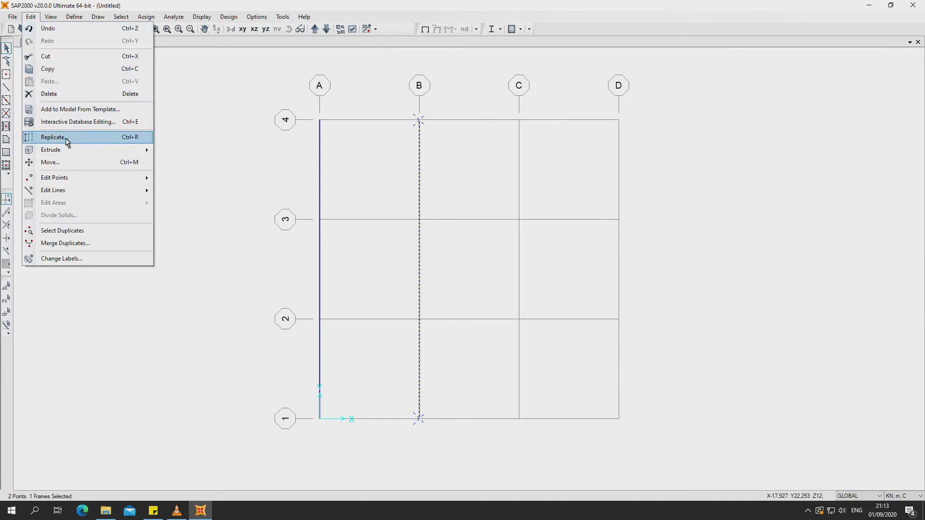
pyautogui.click(66, 139)
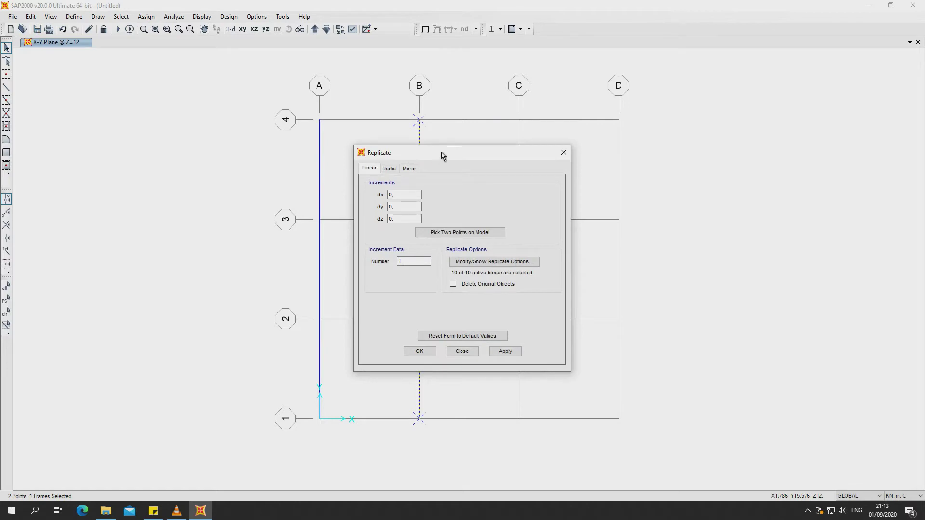
pyautogui.moveTo(443, 155); pyautogui.dragTo(796, 196)
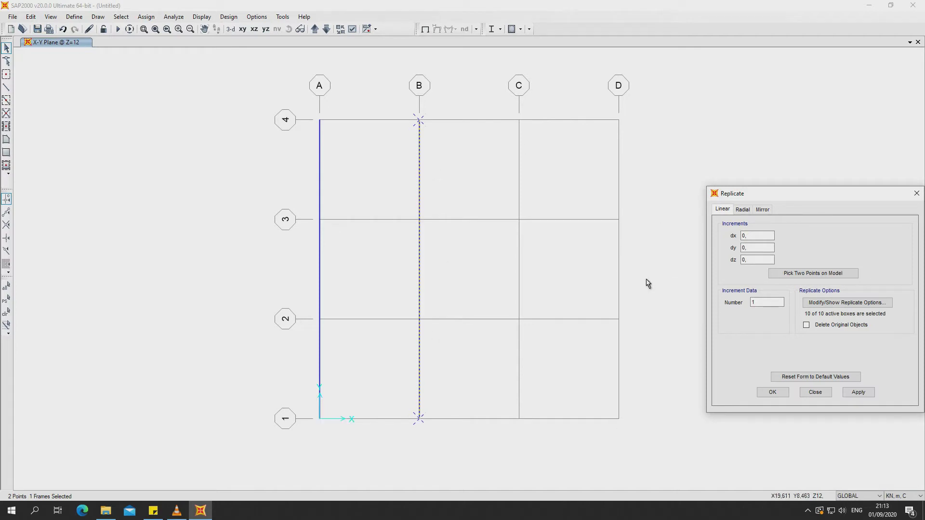
pyautogui.moveTo(768, 195); pyautogui.dragTo(759, 193)
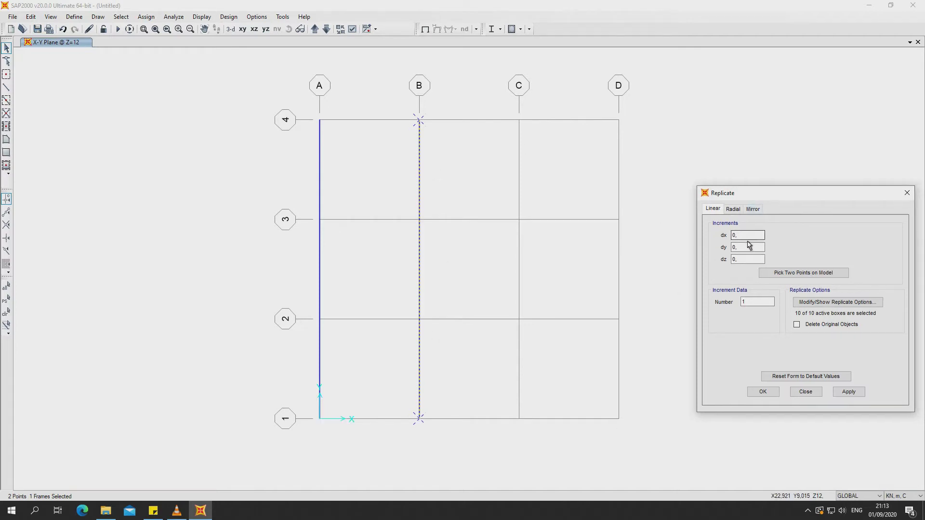
pyautogui.click(747, 261)
pyautogui.click(742, 238)
pyautogui.moveTo(740, 238); pyautogui.dragTo(726, 239)
pyautogui.click(736, 260)
pyautogui.click(748, 304)
pyautogui.write('2')
pyautogui.click(849, 392)
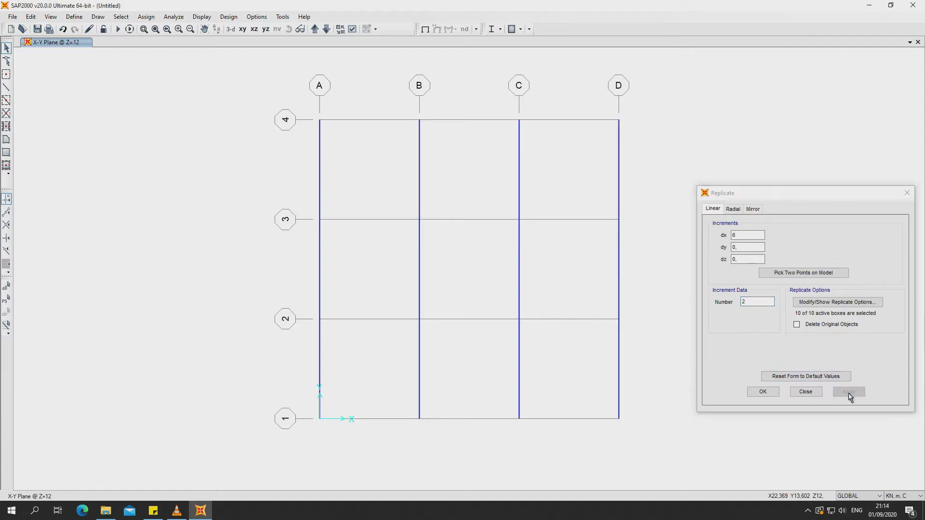
pyautogui.click(774, 394)
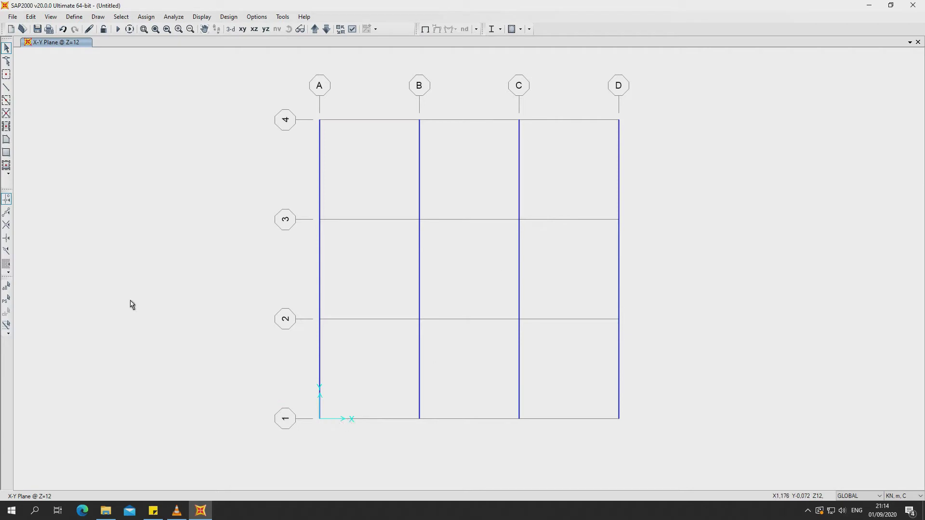
# Draw a beam along grid line 1 from A-1 to D-1 and select it.
pyautogui.click(6, 87)
pyautogui.click(319, 418)
pyautogui.doubleClick(620, 420)
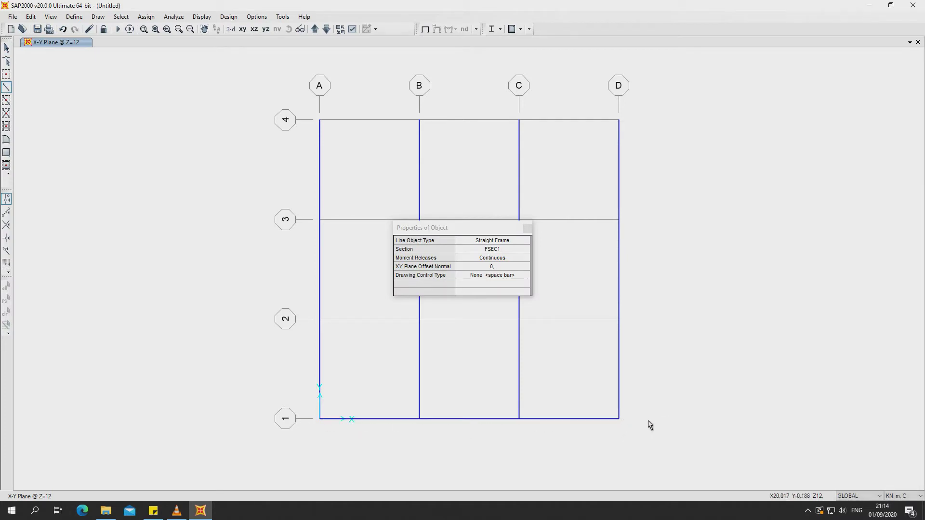
pyautogui.click(6, 48)
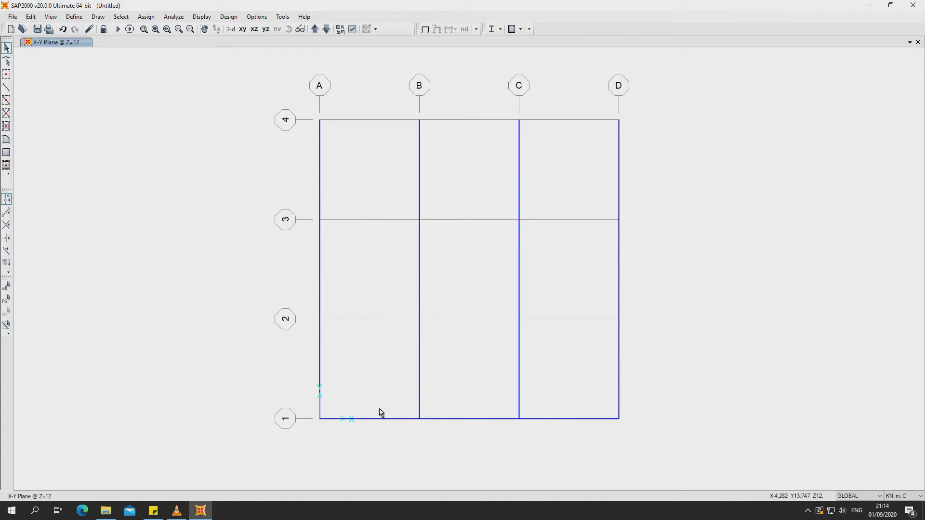
pyautogui.moveTo(310, 416); pyautogui.dragTo(681, 436)
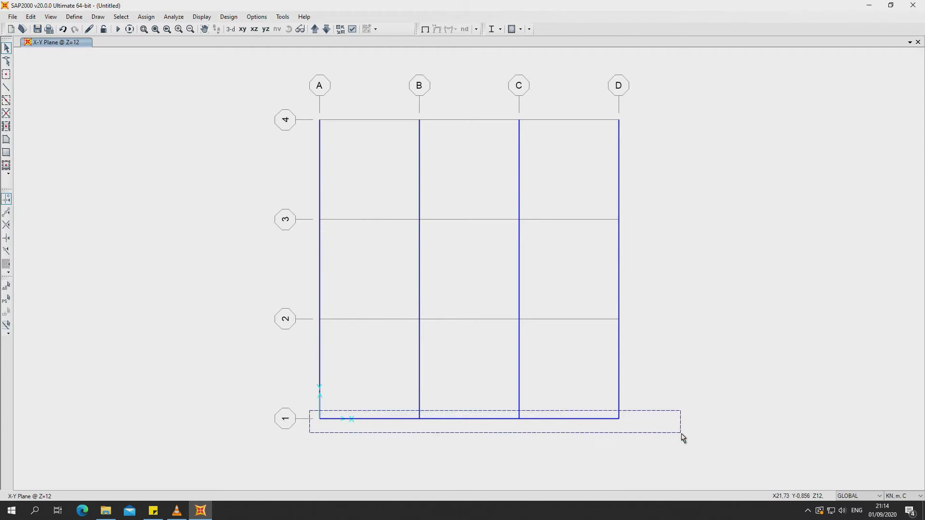
# Replicate the grid line 1 beam with dx 0, dy 6 and Number 3.
pyautogui.click(30, 17)
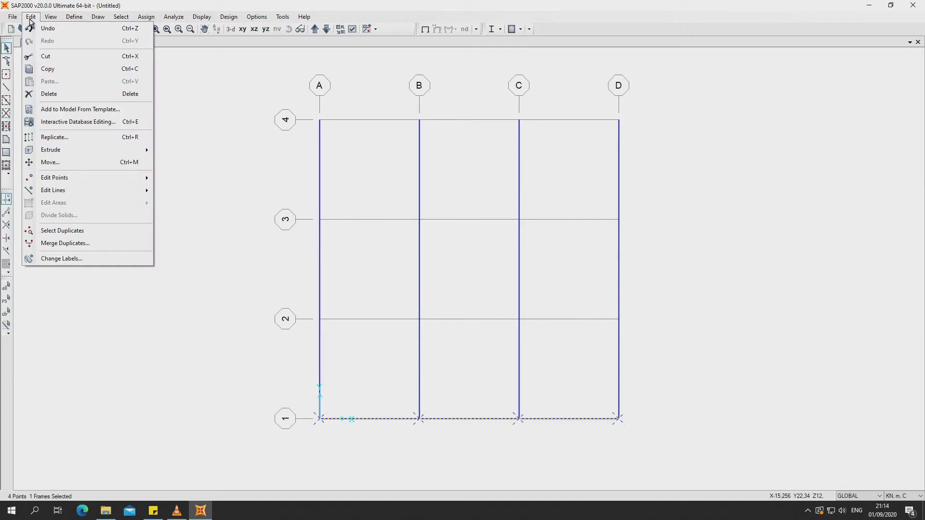
pyautogui.click(66, 137)
pyautogui.moveTo(425, 158); pyautogui.dragTo(797, 215)
pyautogui.doubleClick(757, 247)
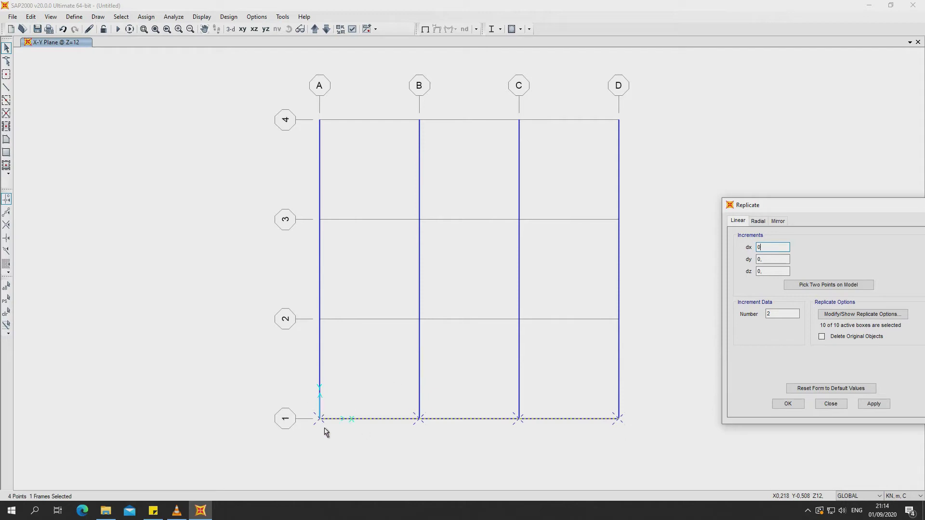
pyautogui.doubleClick(762, 259)
pyautogui.doubleClick(774, 315)
pyautogui.write('3')
pyautogui.click(871, 404)
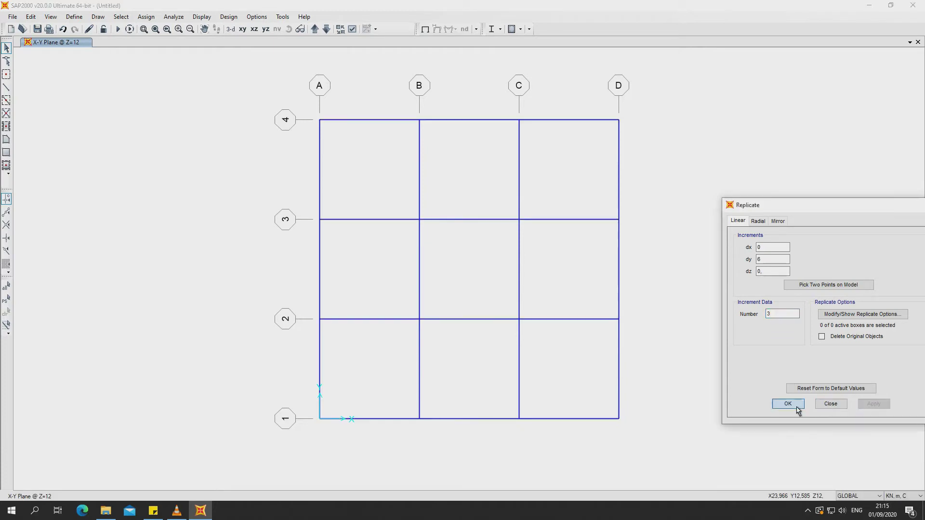
pyautogui.click(796, 408)
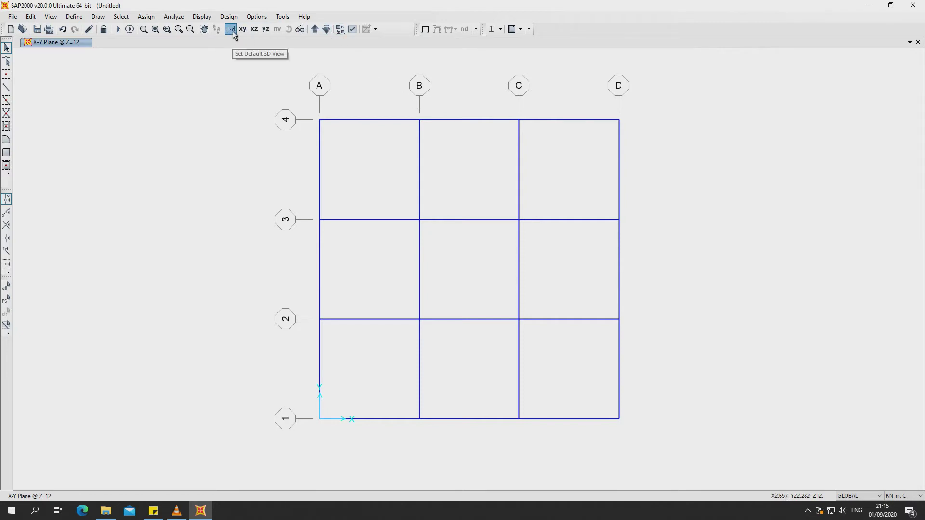
# Switch to the default 3-D view and pan the model into the middle of the window.
pyautogui.click(230, 29)
pyautogui.click(289, 30)
pyautogui.moveTo(586, 262)
pyautogui.mouseDown()
pyautogui.moveTo(641, 309)
pyautogui.moveTo(636, 277)
pyautogui.mouseUp()
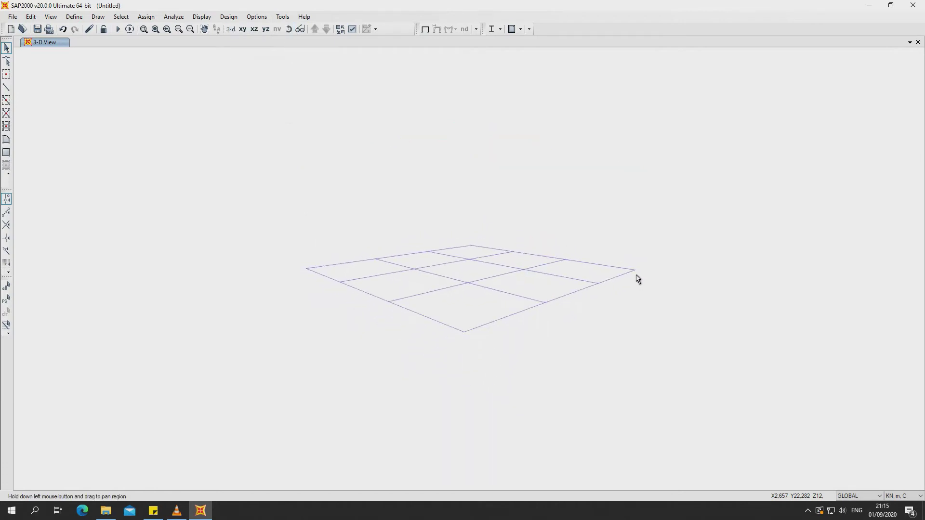
pyautogui.click(204, 29)
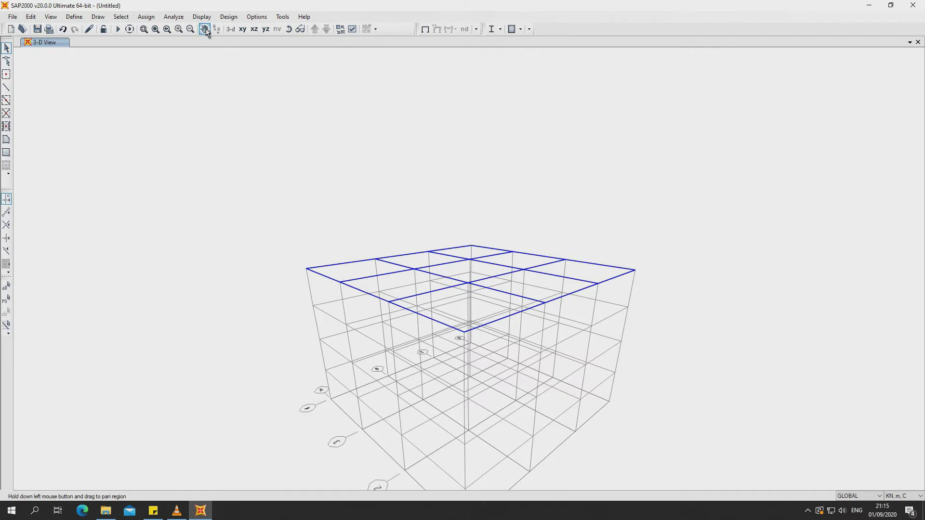
pyautogui.moveTo(672, 361); pyautogui.dragTo(676, 234)
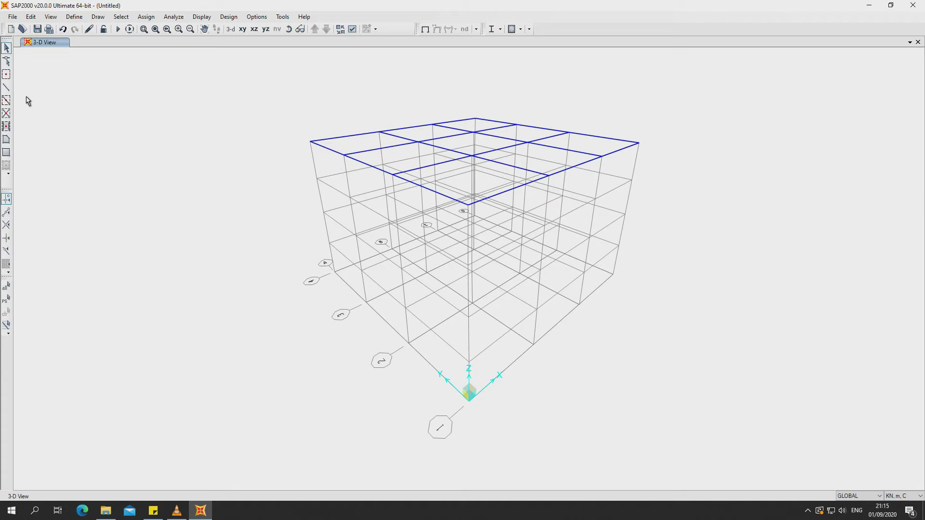
# Start drawing a frame member twice and cancel back to selection mode each time.
pyautogui.click(7, 87)
pyautogui.click(317, 180)
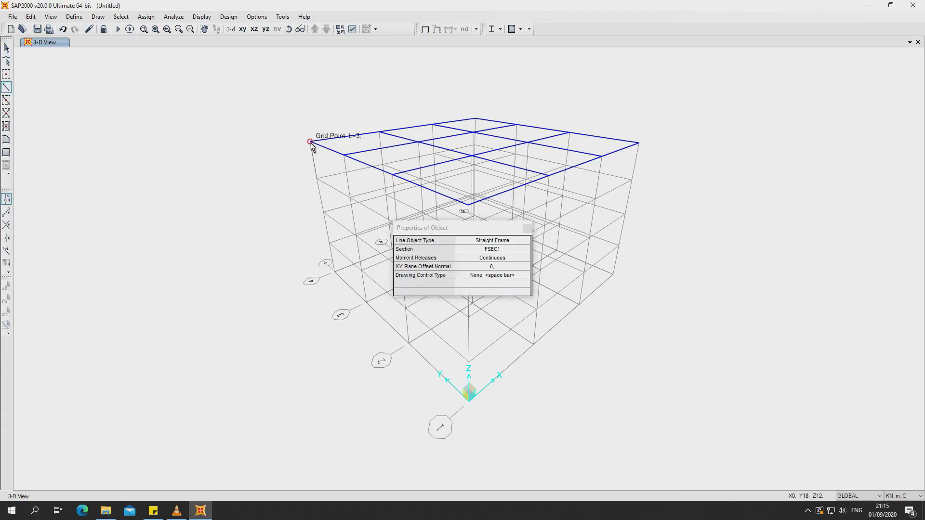
pyautogui.click(7, 48)
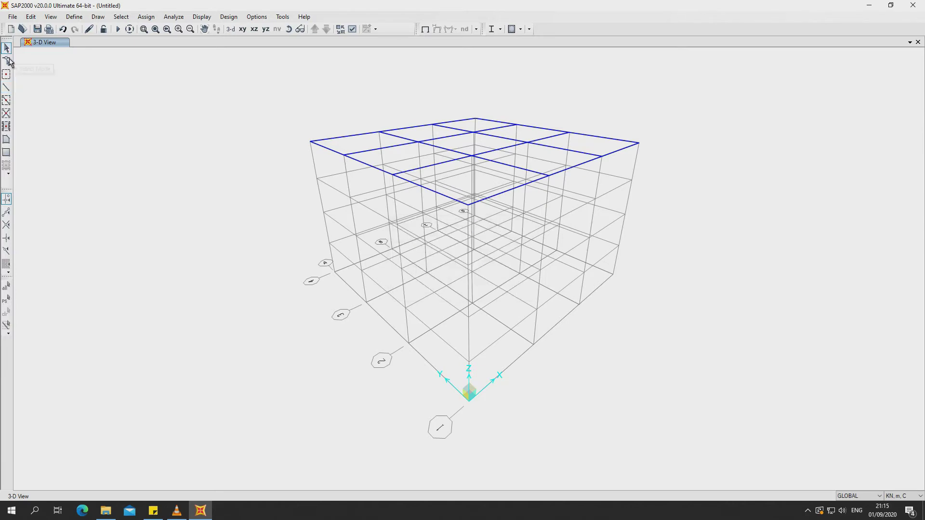
pyautogui.click(6, 88)
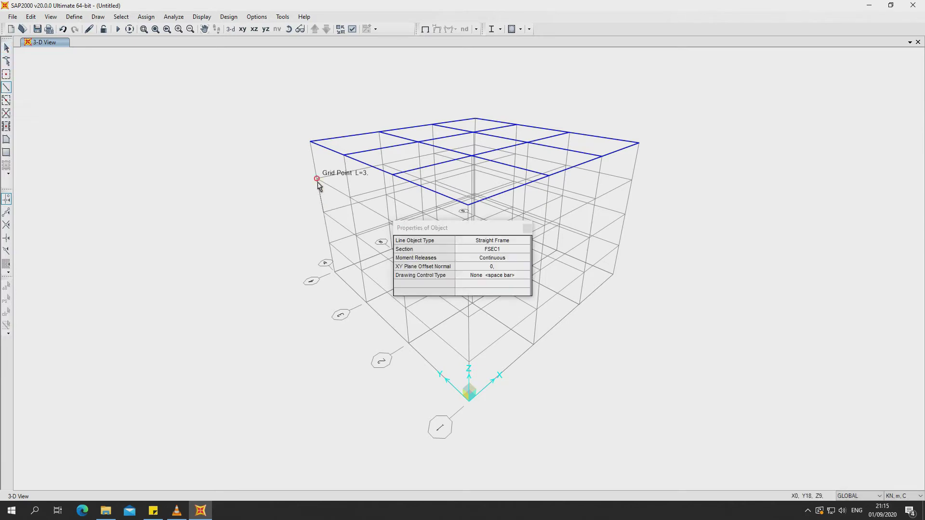
pyautogui.click(6, 49)
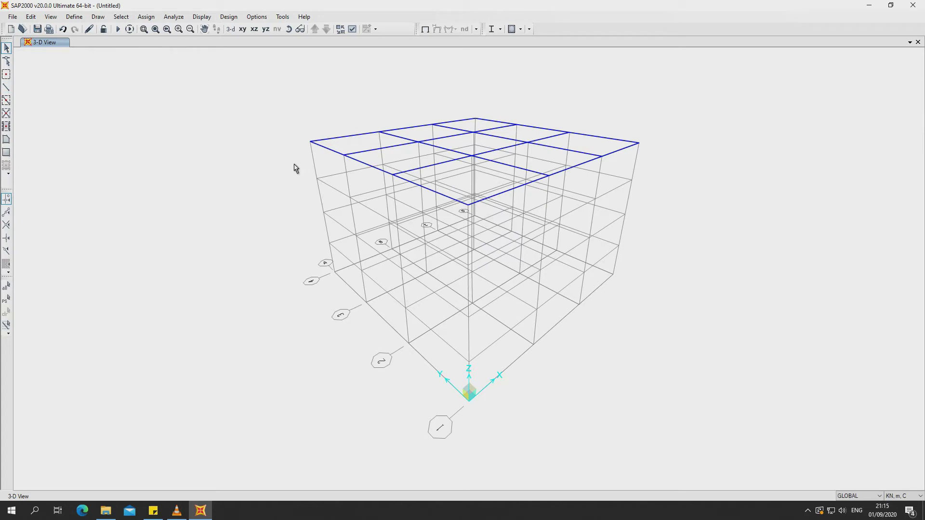
# Replicate the selected top storey downward with dx 0, dy 0, dz -3 and Number 4.
pyautogui.moveTo(263, 82); pyautogui.dragTo(737, 235)
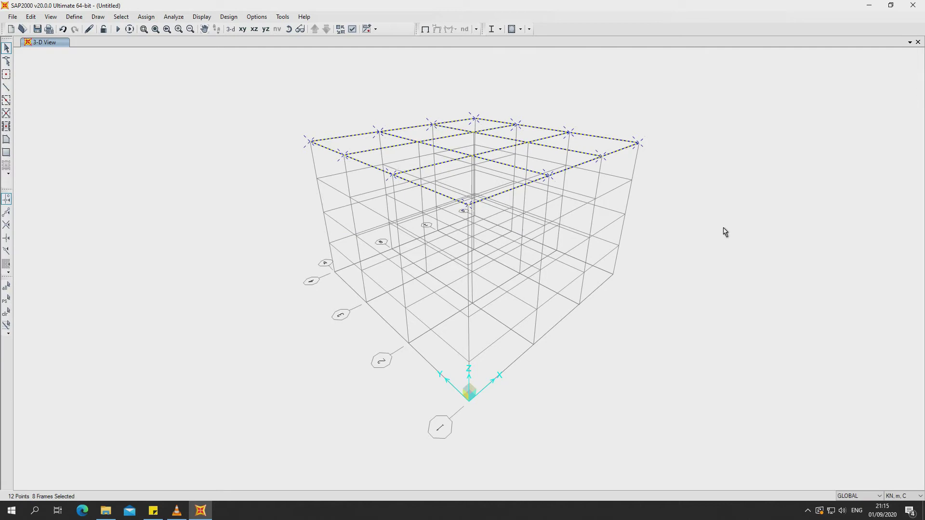
pyautogui.click(32, 17)
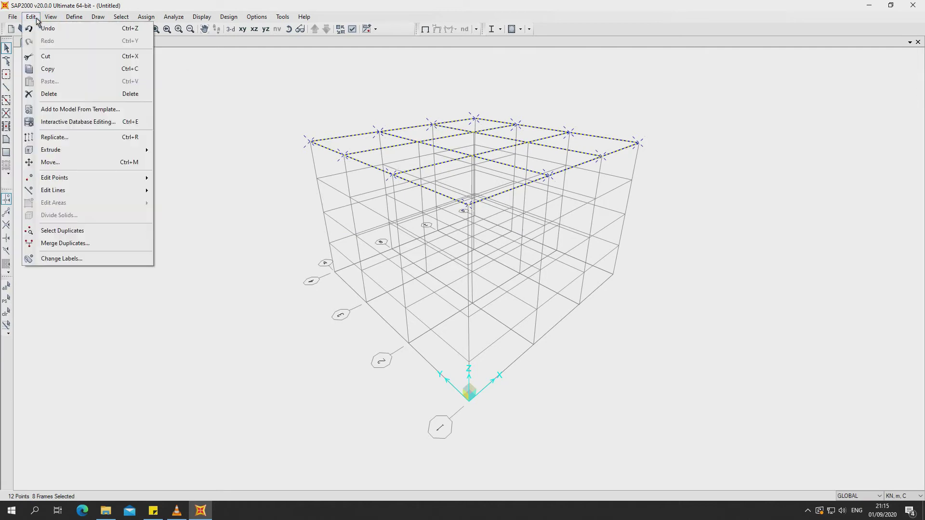
pyautogui.click(62, 137)
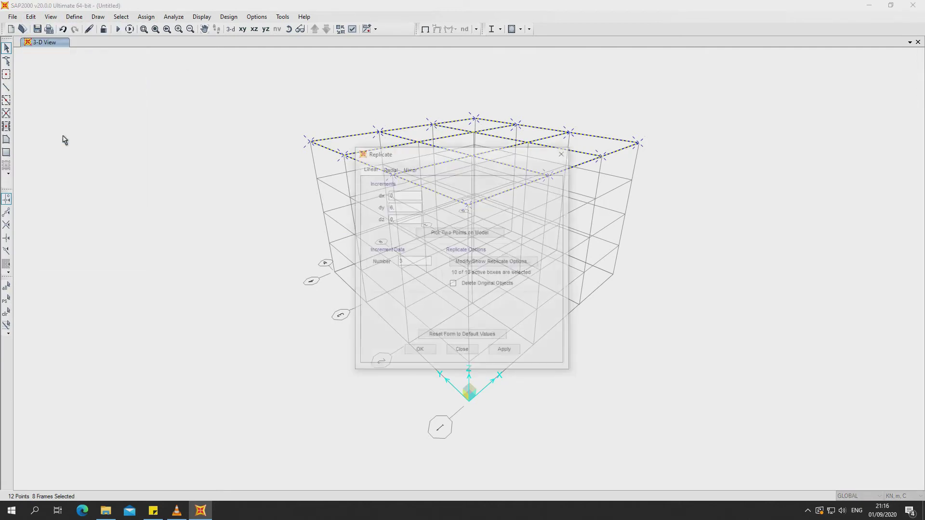
pyautogui.press('Tab')
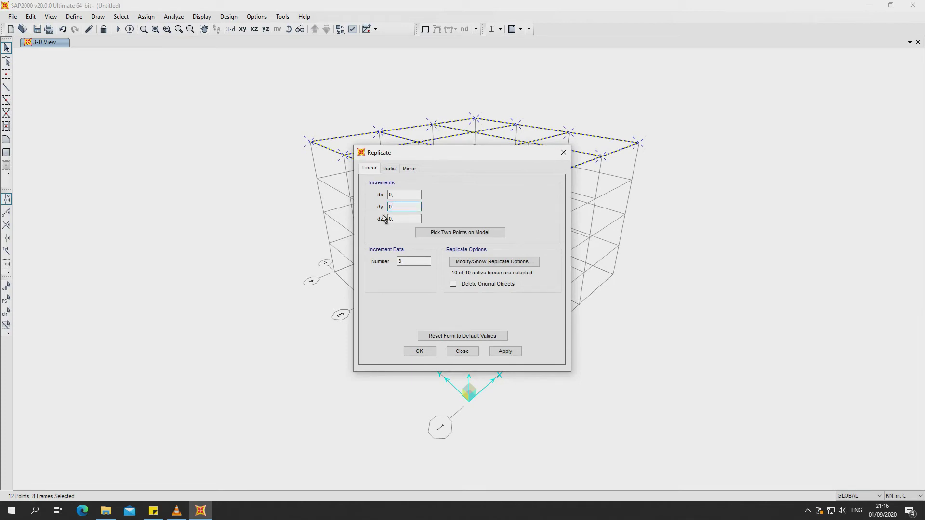
pyautogui.press('Tab')
pyautogui.moveTo(440, 158); pyautogui.dragTo(744, 209)
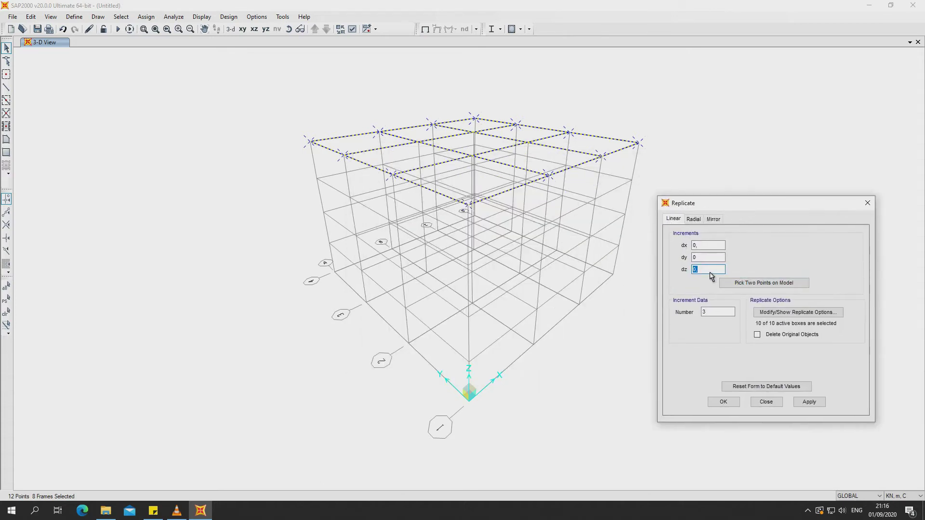
pyautogui.write('3')
pyautogui.click(704, 312)
pyautogui.moveTo(727, 318); pyautogui.dragTo(676, 318)
pyautogui.write('4')
pyautogui.click(821, 403)
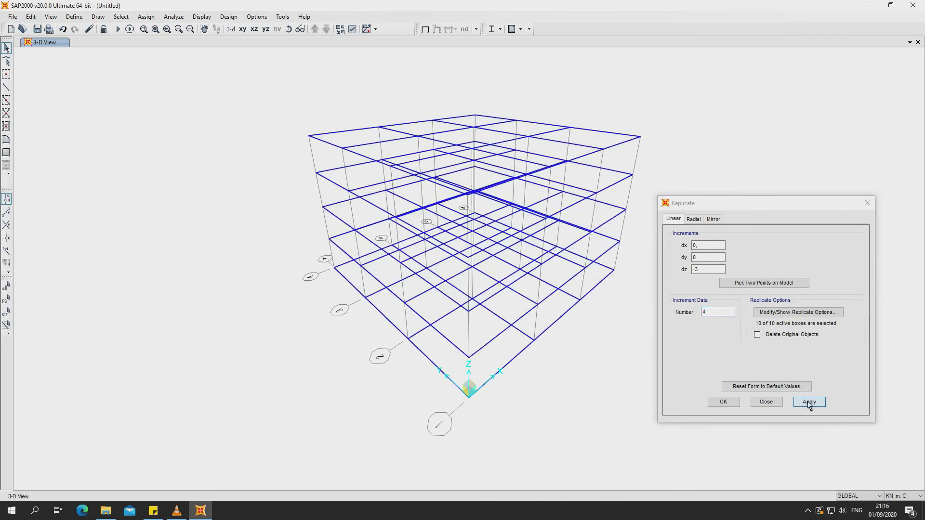
pyautogui.click(723, 403)
# Orbit the 3-D model briefly, return to the Z=12 plan, and select the grid B frame.
pyautogui.click(289, 29)
pyautogui.moveTo(635, 356)
pyautogui.mouseDown()
pyautogui.moveTo(602, 361)
pyautogui.moveTo(487, 322)
pyautogui.moveTo(431, 370)
pyautogui.moveTo(594, 384)
pyautogui.moveTo(648, 371)
pyautogui.moveTo(658, 342)
pyautogui.mouseUp()
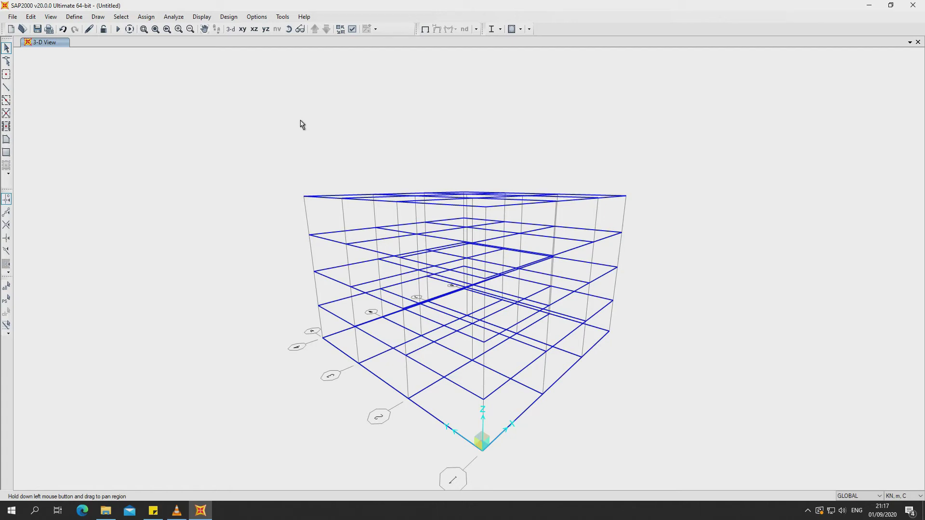
pyautogui.click(243, 29)
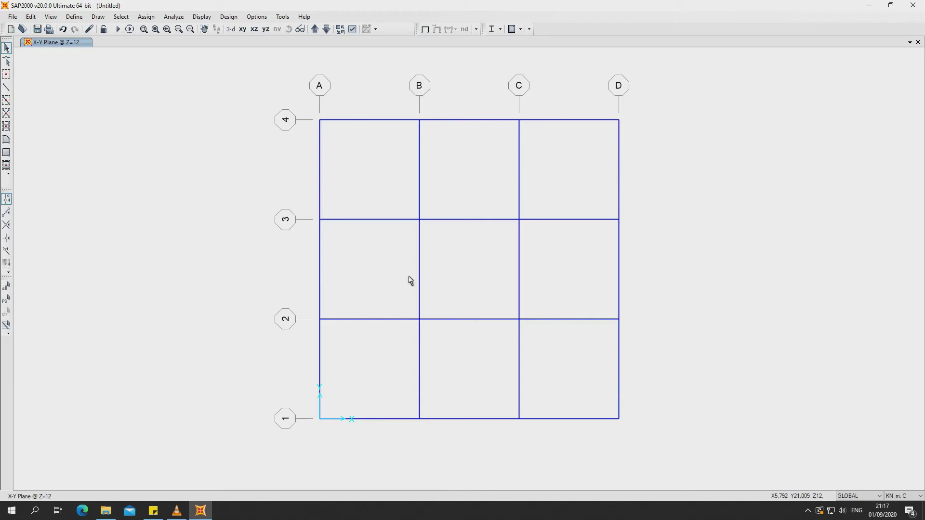
pyautogui.moveTo(436, 255); pyautogui.dragTo(386, 266)
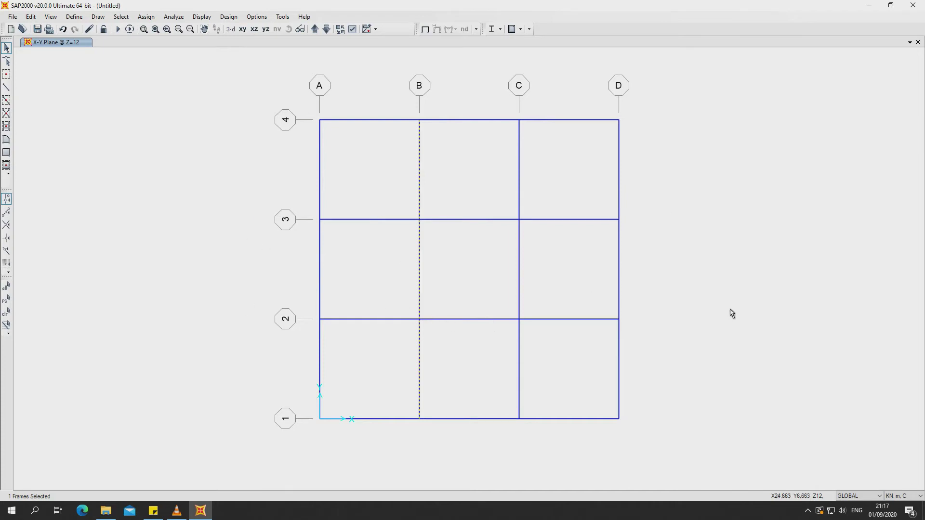
# Clear the selection and uncheck Invisible for joints in Display Options.
pyautogui.hotkey('ctrl', 'q')
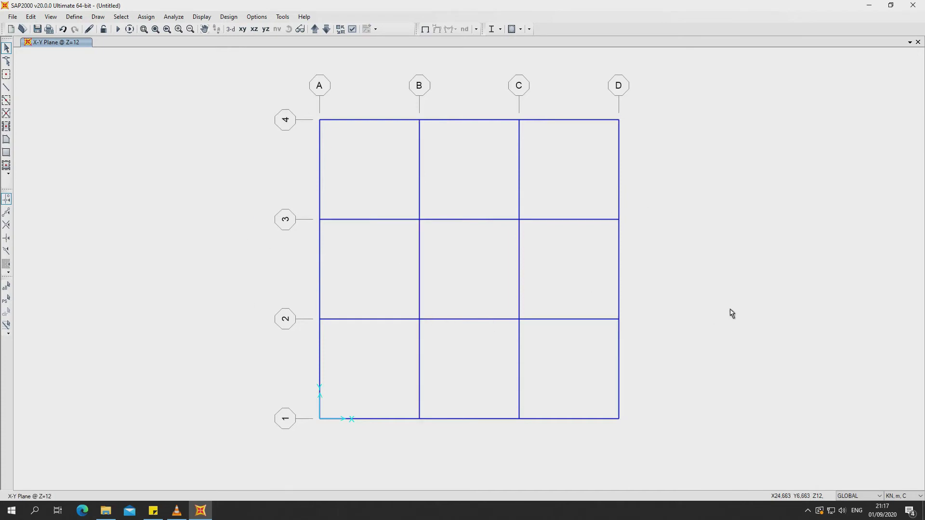
pyautogui.click(352, 29)
pyautogui.click(367, 199)
pyautogui.click(503, 378)
pyautogui.click(421, 377)
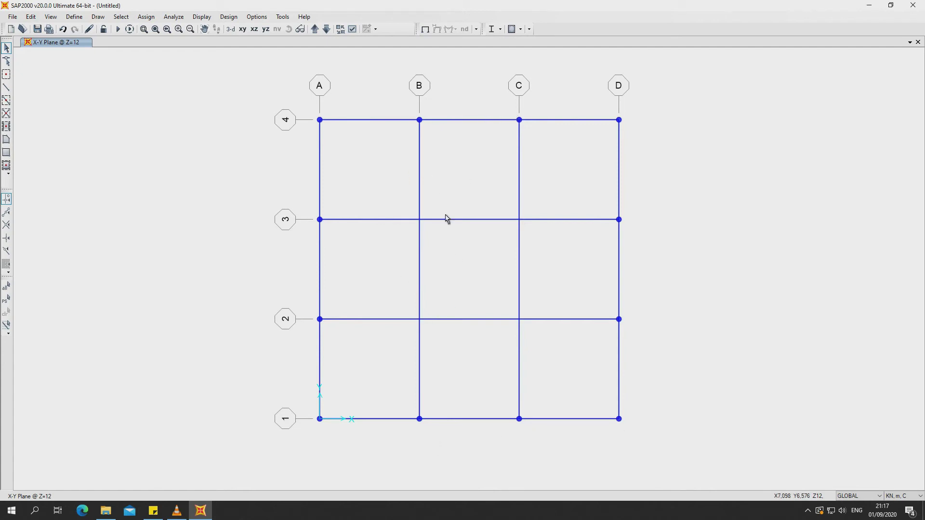
# Select the beams along grid lines B, 3 and 2 on the Z=12 plan.
pyautogui.moveTo(428, 189); pyautogui.dragTo(379, 164)
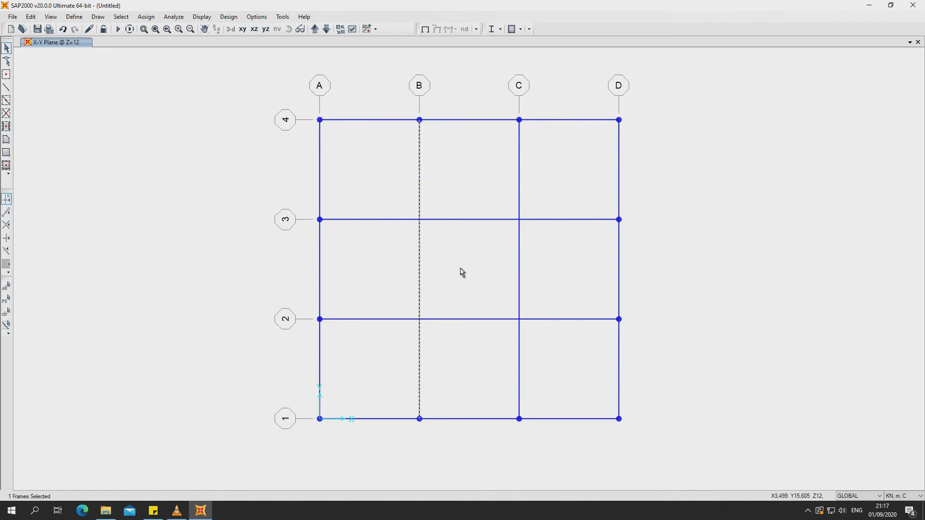
pyautogui.hotkey('ctrl', 'q')
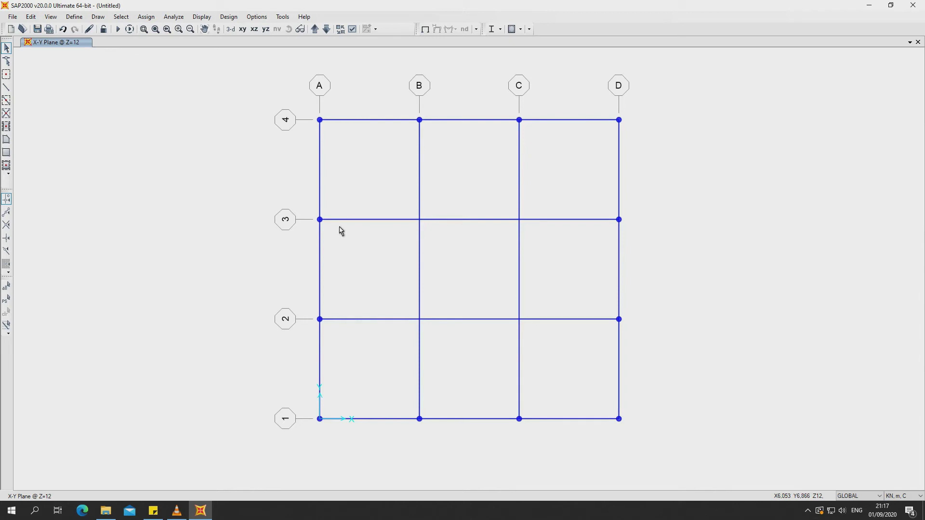
pyautogui.click(319, 219)
pyautogui.press('Escape')
pyautogui.moveTo(442, 195); pyautogui.dragTo(380, 189)
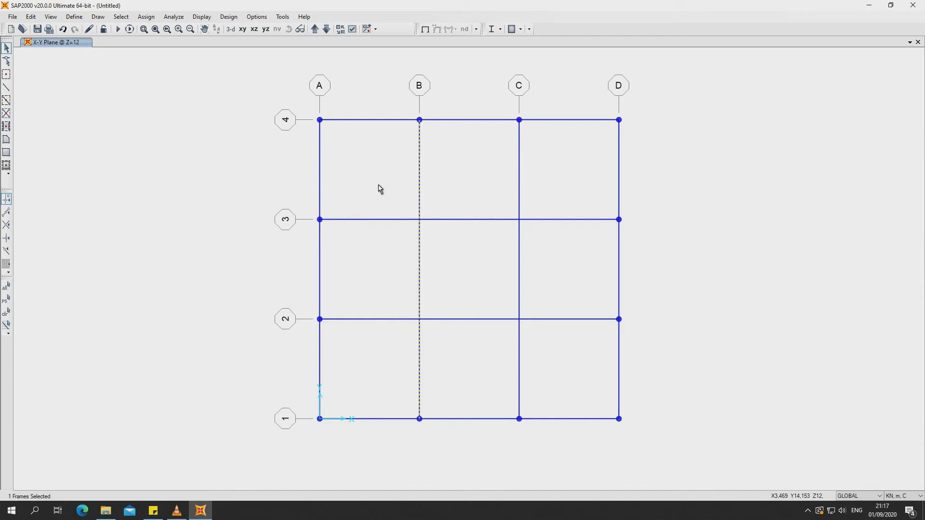
pyautogui.hotkey('ctrl', 'q')
pyautogui.moveTo(427, 188); pyautogui.dragTo(398, 179)
pyautogui.moveTo(383, 198); pyautogui.dragTo(369, 248)
pyautogui.moveTo(384, 290); pyautogui.dragTo(376, 347)
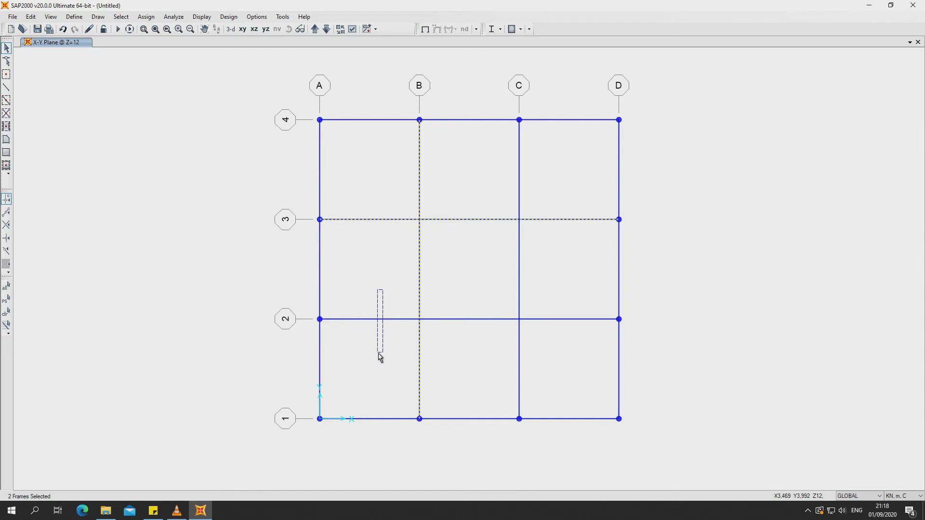
# Add the end joints at A-3, A-2, D-2 and D-3 and bring up Divide Selected Frames.
pyautogui.moveTo(301, 194); pyautogui.dragTo(343, 250)
pyautogui.moveTo(310, 306); pyautogui.dragTo(332, 338)
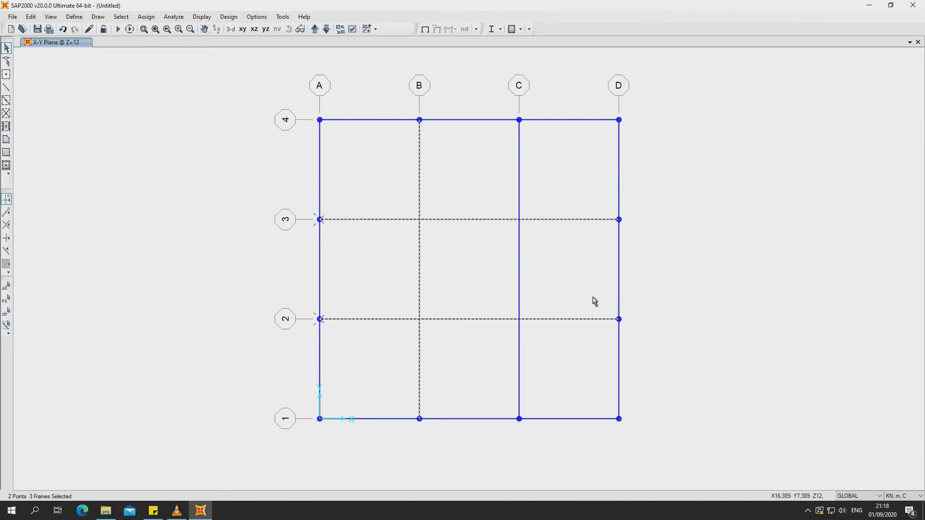
pyautogui.moveTo(587, 304); pyautogui.dragTo(644, 355)
pyautogui.moveTo(593, 188); pyautogui.dragTo(651, 251)
pyautogui.click(31, 17)
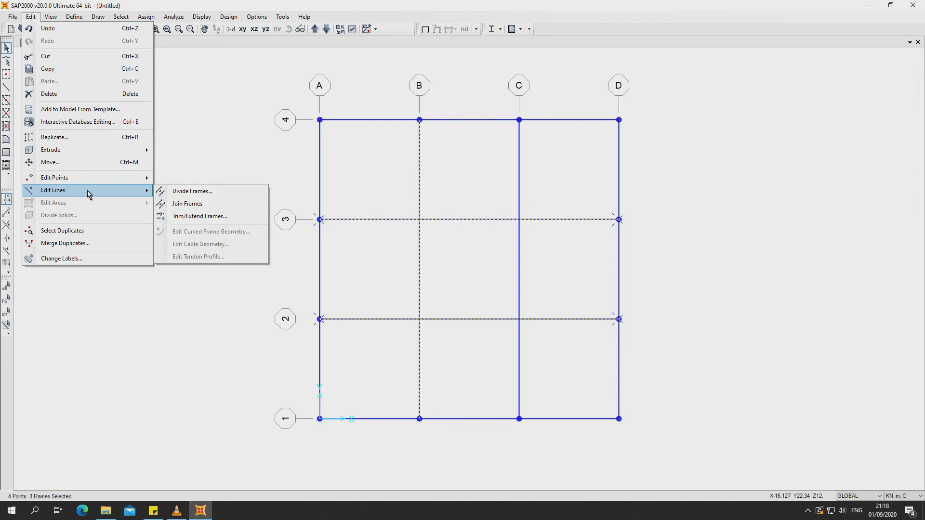
pyautogui.moveTo(53, 190)
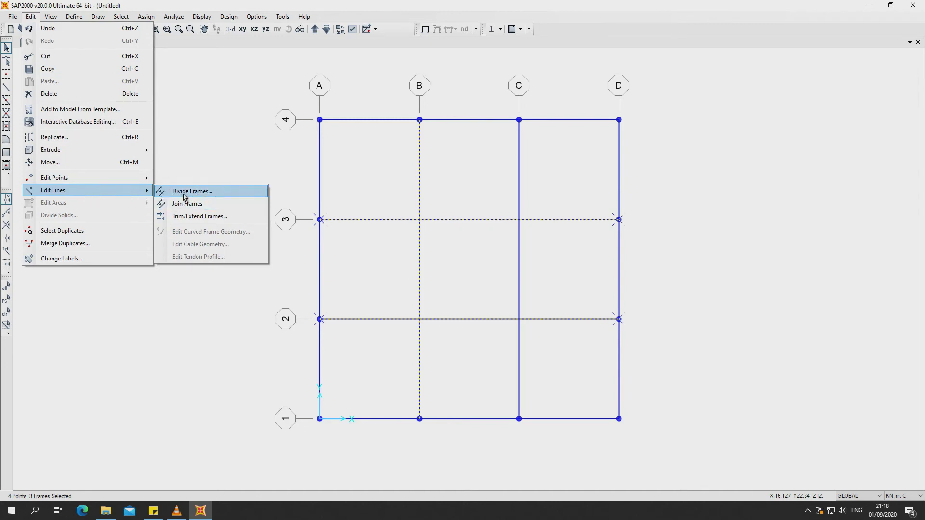
pyautogui.click(184, 191)
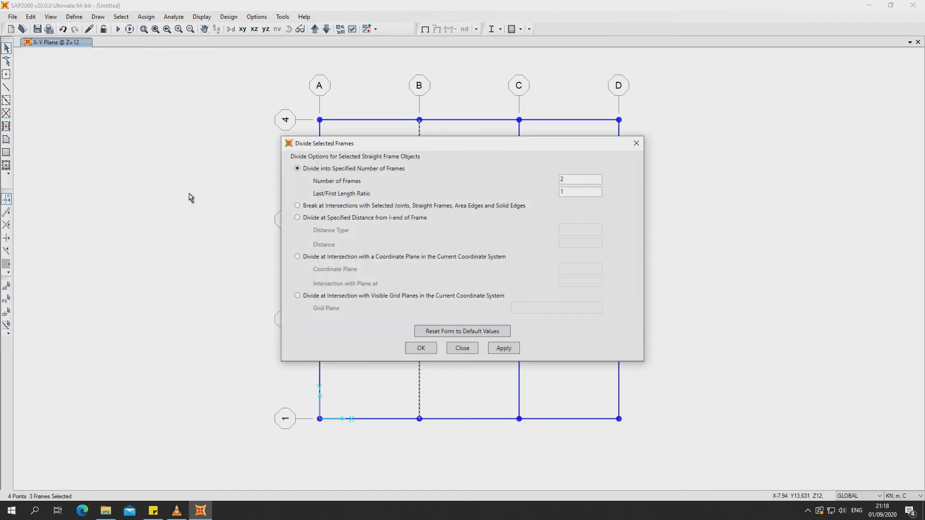
# Divide the selected grid B, 2 and 3 beams using Break at Intersections with Selected Joints.
pyautogui.moveTo(485, 150); pyautogui.dragTo(795, 158)
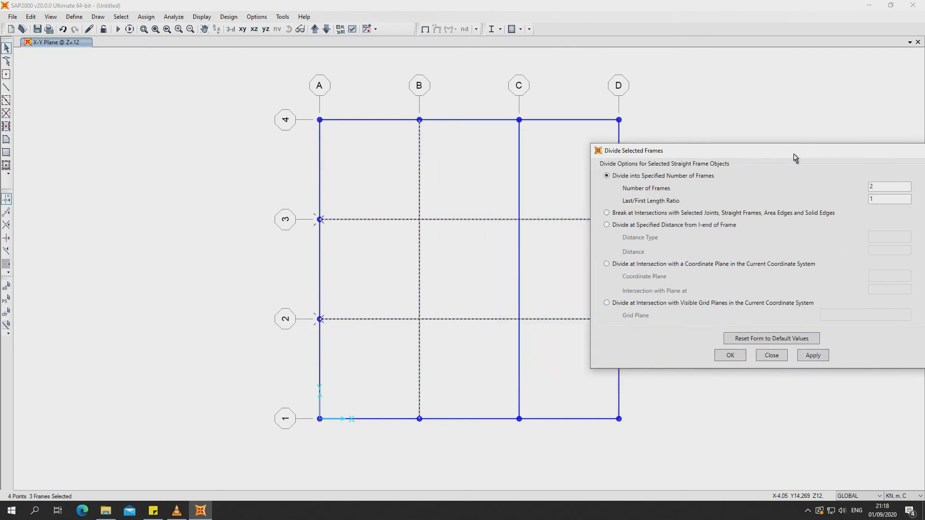
pyautogui.click(707, 215)
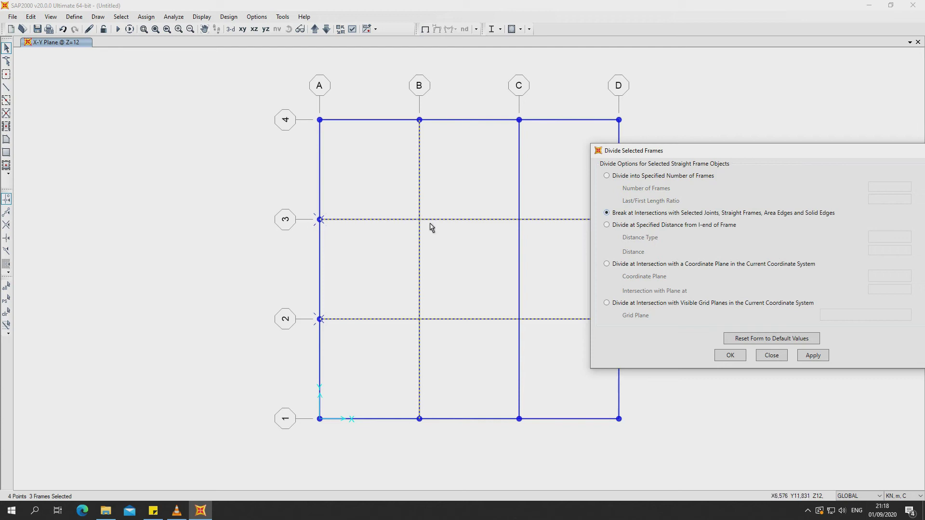
pyautogui.click(808, 357)
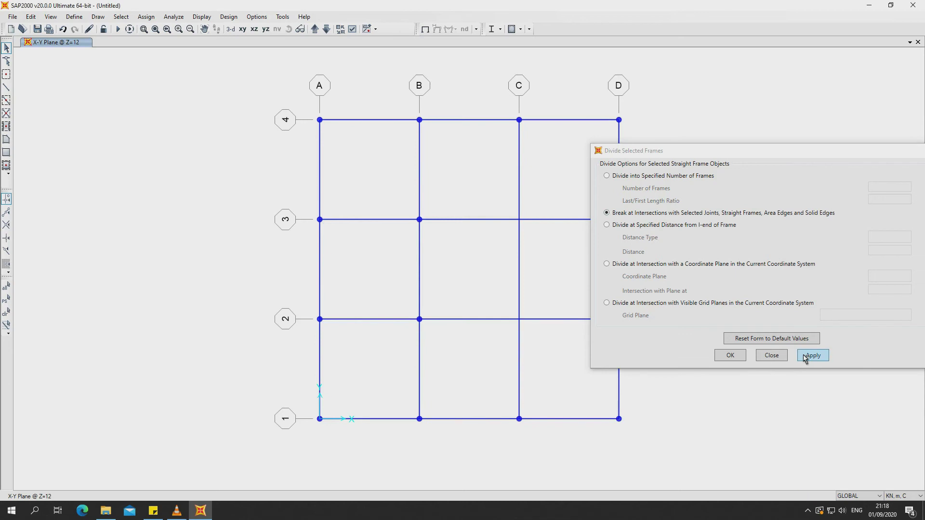
pyautogui.click(729, 355)
pyautogui.moveTo(455, 186); pyautogui.dragTo(373, 165)
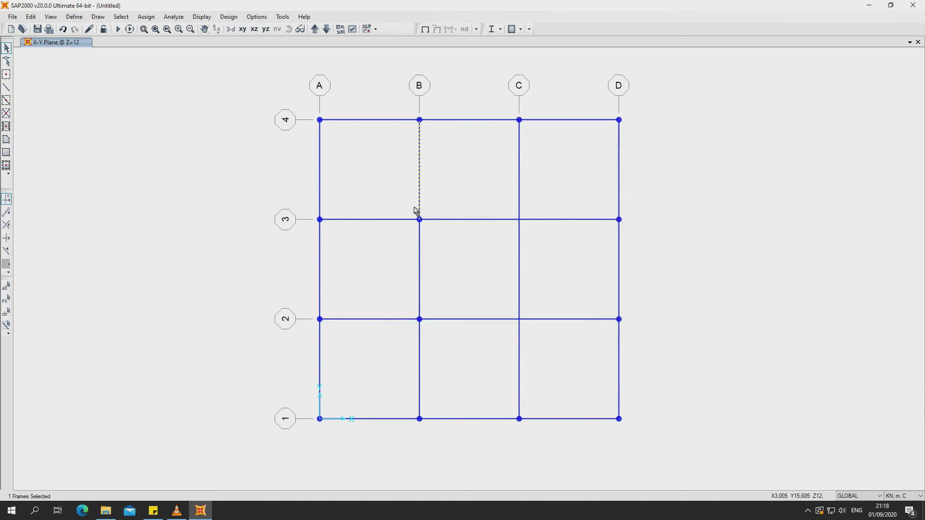
# Select only the grid B frame between grid lines 3 and 4.
pyautogui.moveTo(467, 260); pyautogui.dragTo(376, 271)
pyautogui.moveTo(440, 336); pyautogui.dragTo(384, 357)
pyautogui.hotkey('ctrl', 'q')
pyautogui.moveTo(435, 279); pyautogui.dragTo(392, 262)
pyautogui.hotkey('ctrl', 'q')
pyautogui.moveTo(433, 184); pyautogui.dragTo(412, 166)
pyautogui.press('Escape')
pyautogui.moveTo(429, 159); pyautogui.dragTo(399, 179)
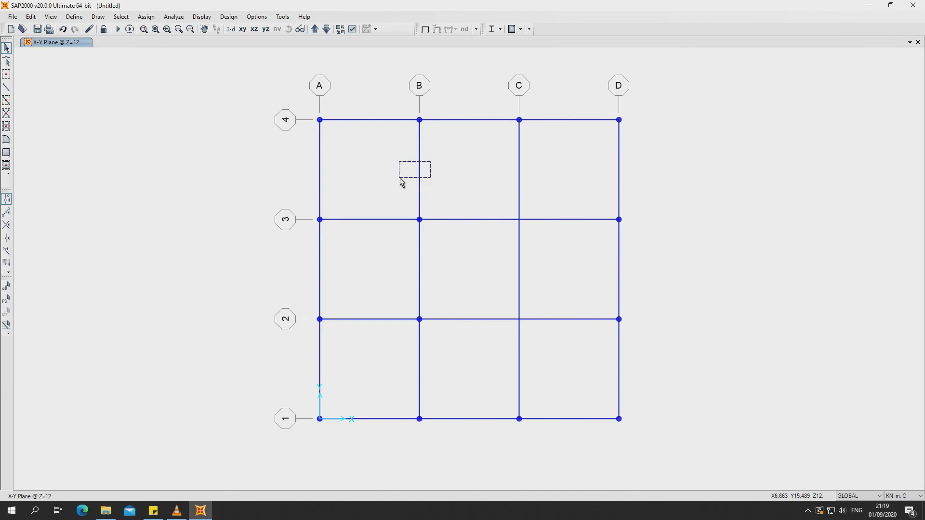
# Divide that grid B frame into 3 equal frames.
pyautogui.click(31, 17)
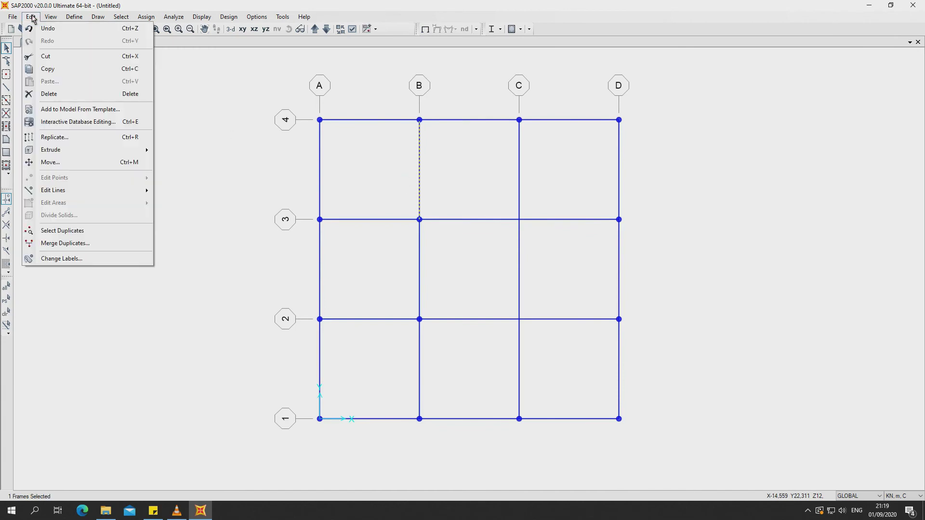
pyautogui.moveTo(53, 190)
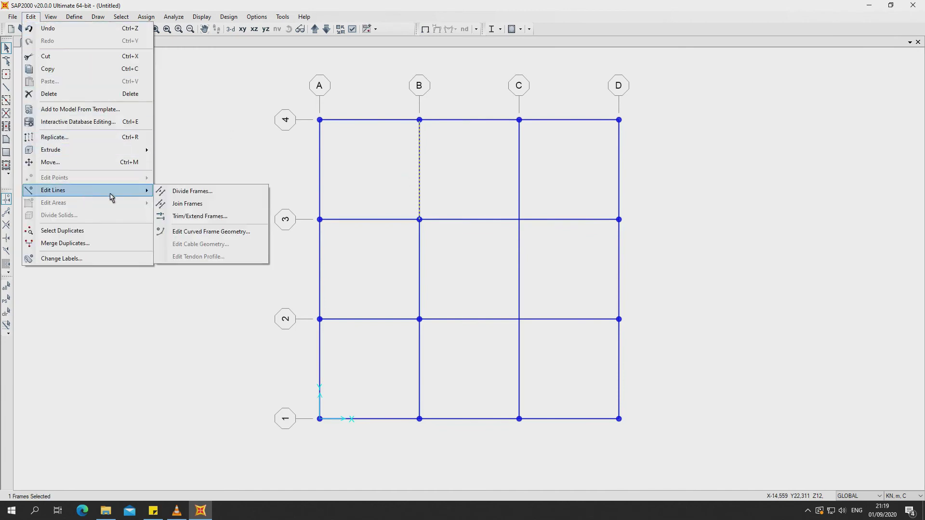
pyautogui.click(183, 197)
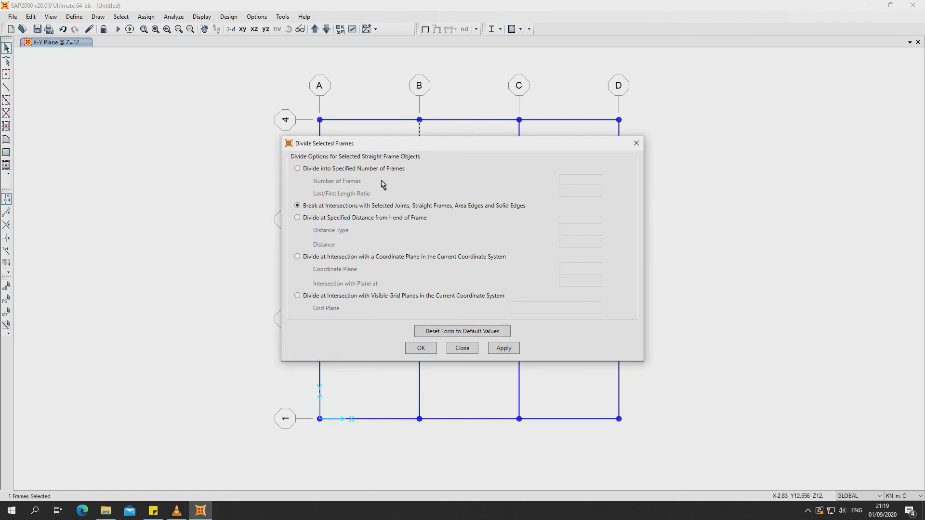
pyautogui.click(360, 170)
pyautogui.moveTo(552, 147)
pyautogui.mouseDown()
pyautogui.moveTo(529, 165)
pyautogui.moveTo(298, 191)
pyautogui.moveTo(265, 163)
pyautogui.mouseUp()
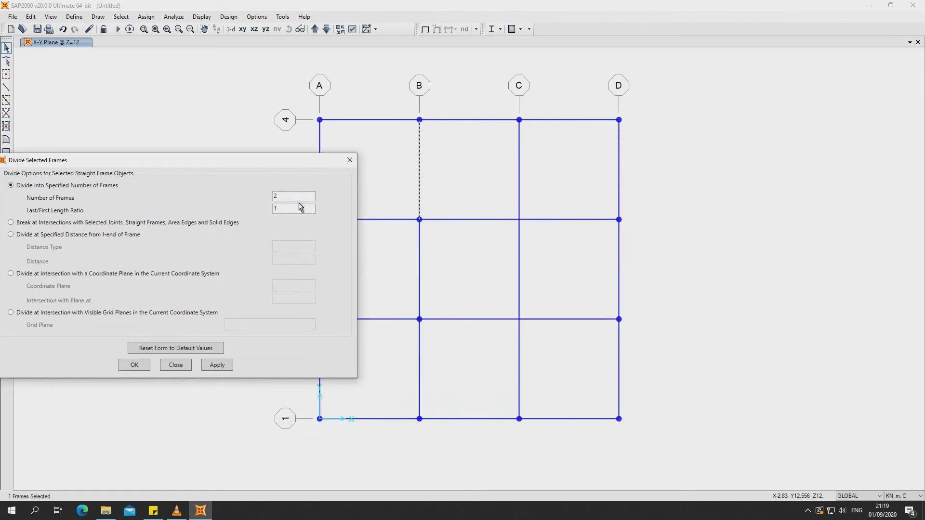
pyautogui.moveTo(295, 197); pyautogui.dragTo(264, 196)
pyautogui.click(217, 365)
pyautogui.click(143, 368)
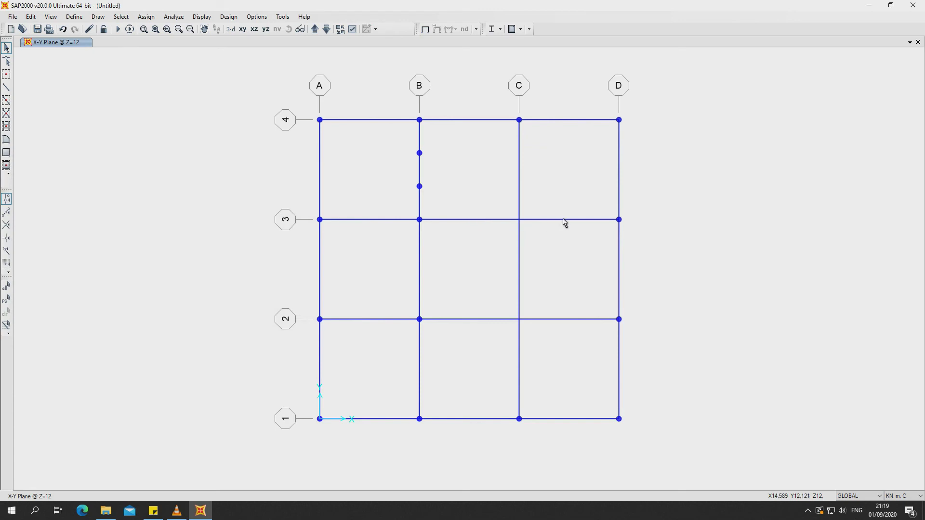
# Draw two short frame members crossing grid line 3 in the C–D bay.
pyautogui.click(6, 87)
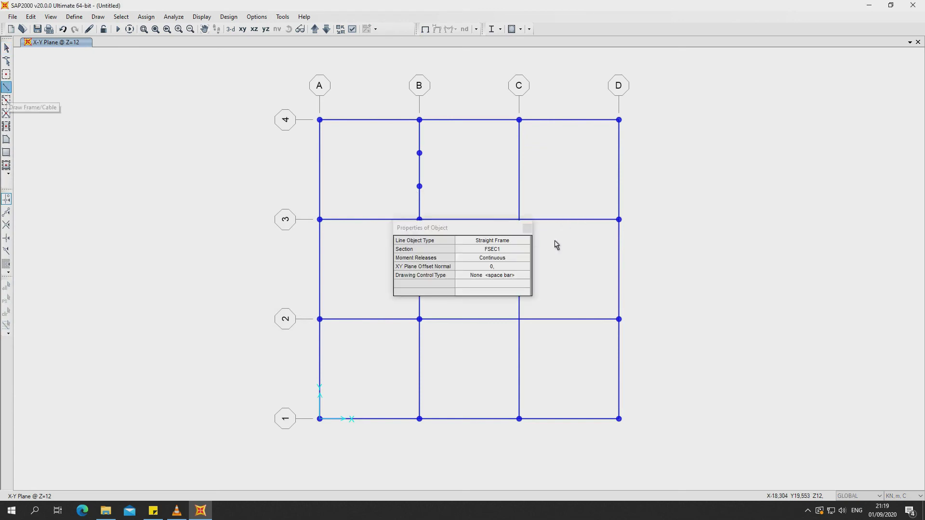
pyautogui.moveTo(509, 230); pyautogui.dragTo(320, 208)
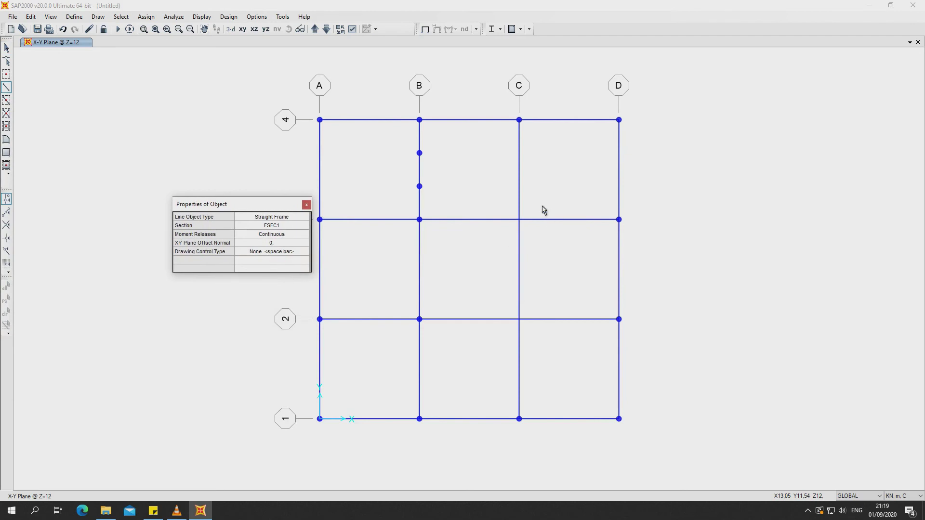
pyautogui.click(543, 262)
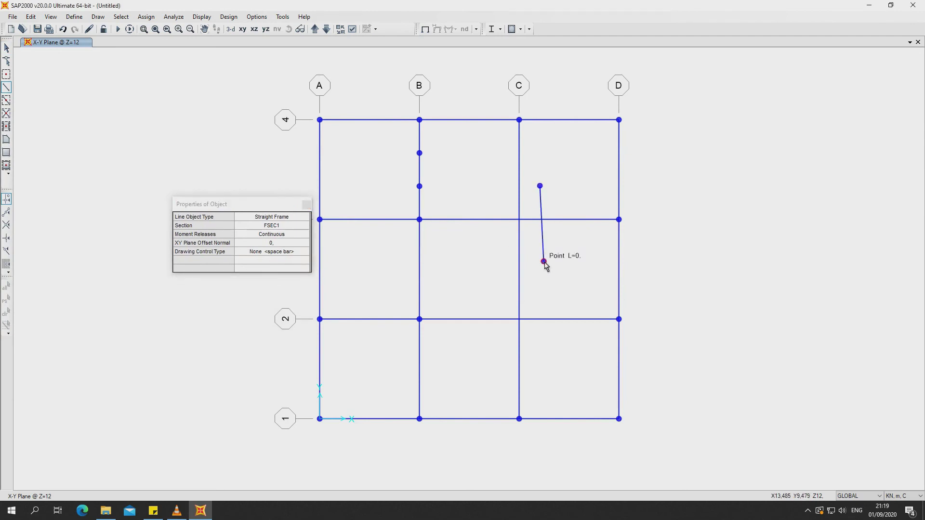
pyautogui.click(580, 186)
pyautogui.click(586, 260)
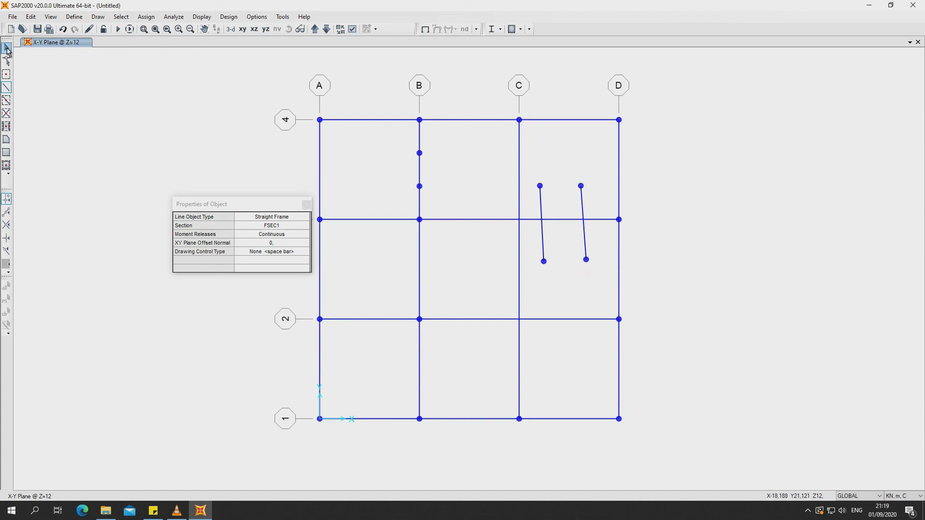
pyautogui.click(6, 48)
pyautogui.click(562, 219)
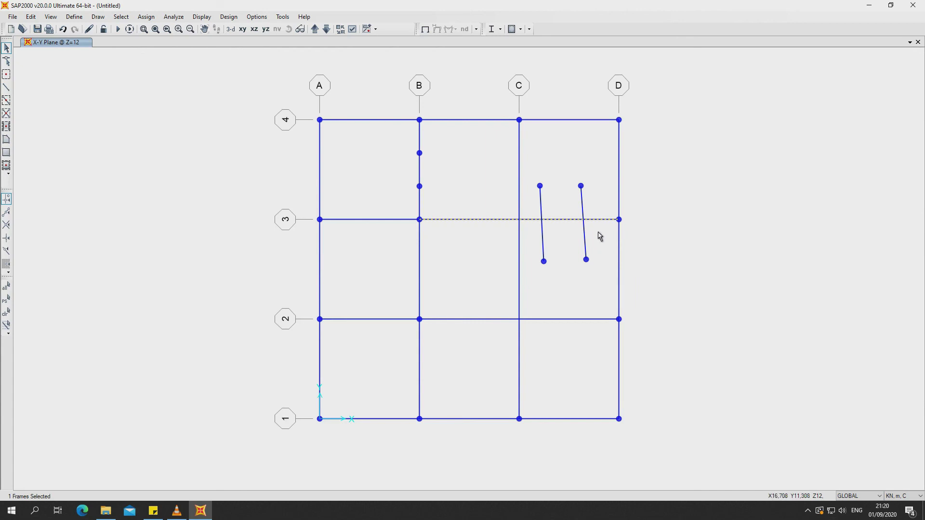
# Break grid line 3 where the short members cross it, then delete their lower pieces.
pyautogui.moveTo(532, 173); pyautogui.dragTo(602, 206)
pyautogui.moveTo(532, 248); pyautogui.dragTo(602, 287)
pyautogui.moveTo(530, 241); pyautogui.dragTo(602, 282)
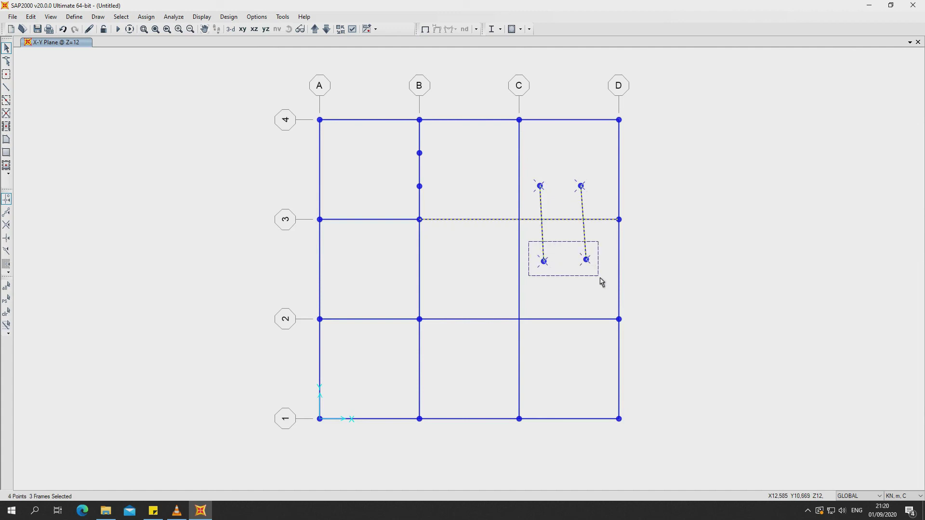
pyautogui.click(31, 17)
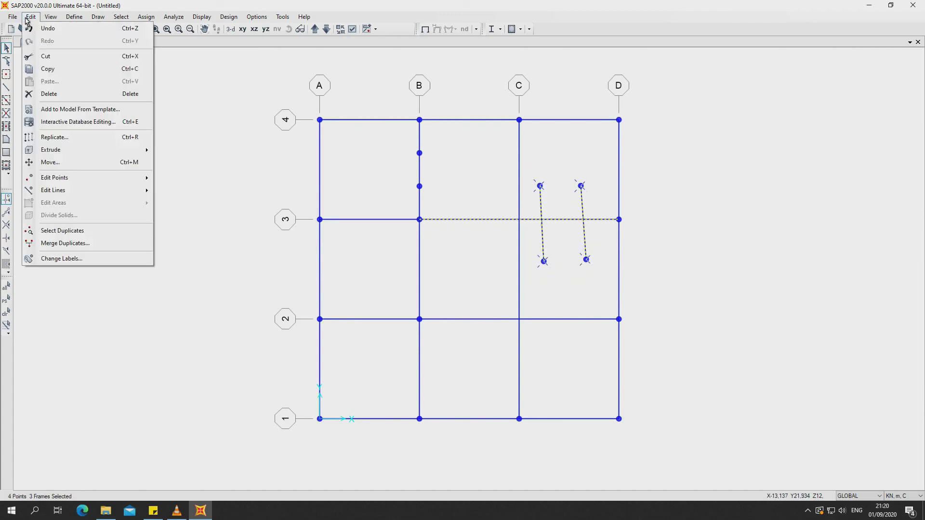
pyautogui.moveTo(54, 190)
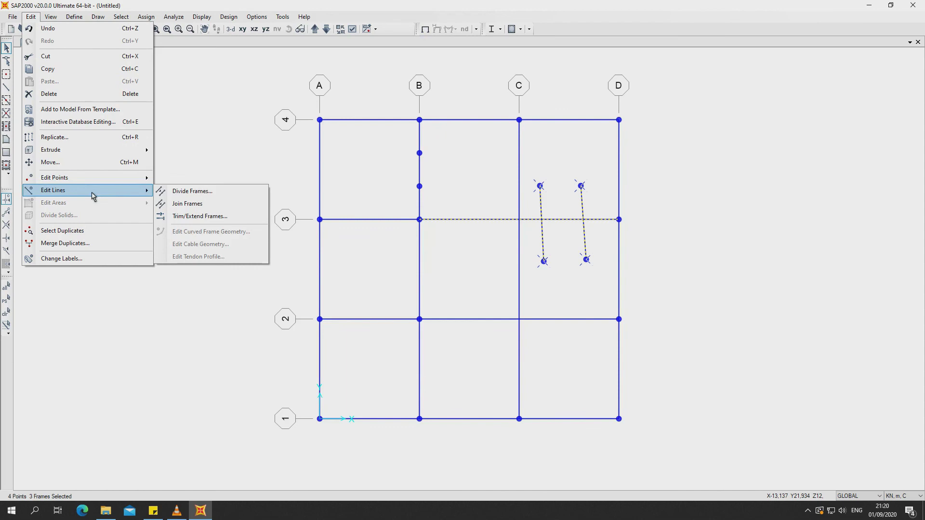
pyautogui.click(183, 193)
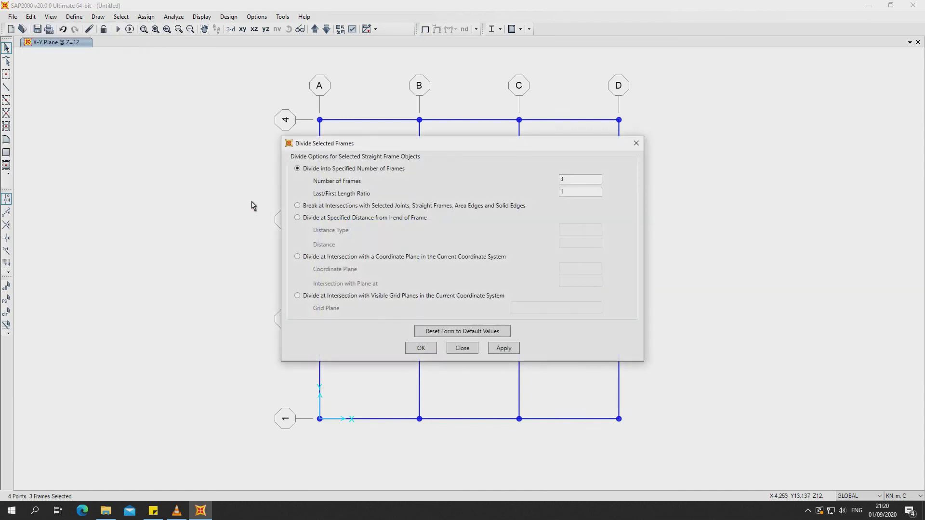
pyautogui.click(329, 207)
pyautogui.click(502, 350)
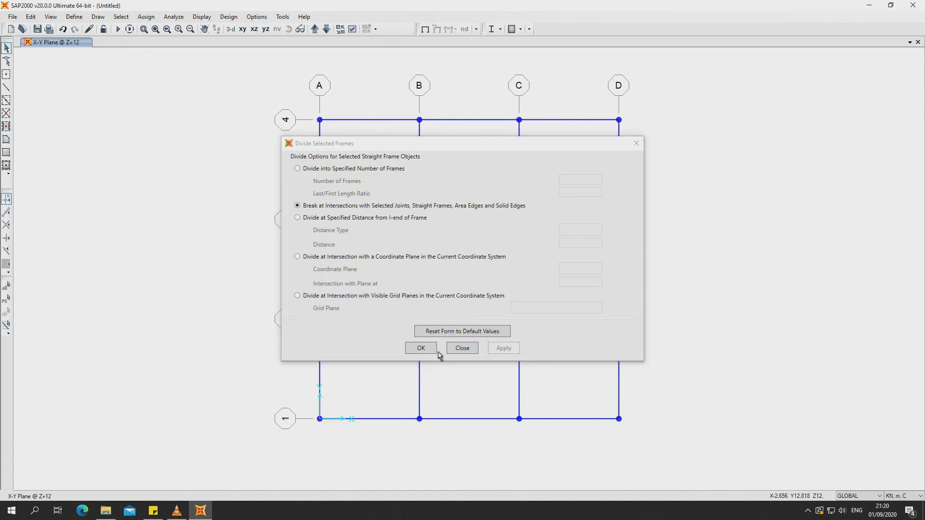
pyautogui.click(431, 351)
pyautogui.moveTo(601, 283); pyautogui.dragTo(536, 250)
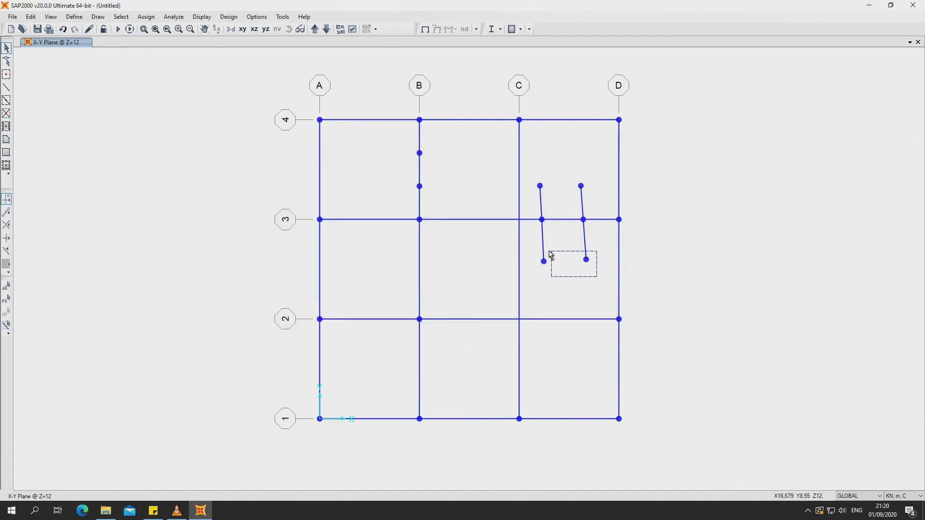
pyautogui.press('Delete')
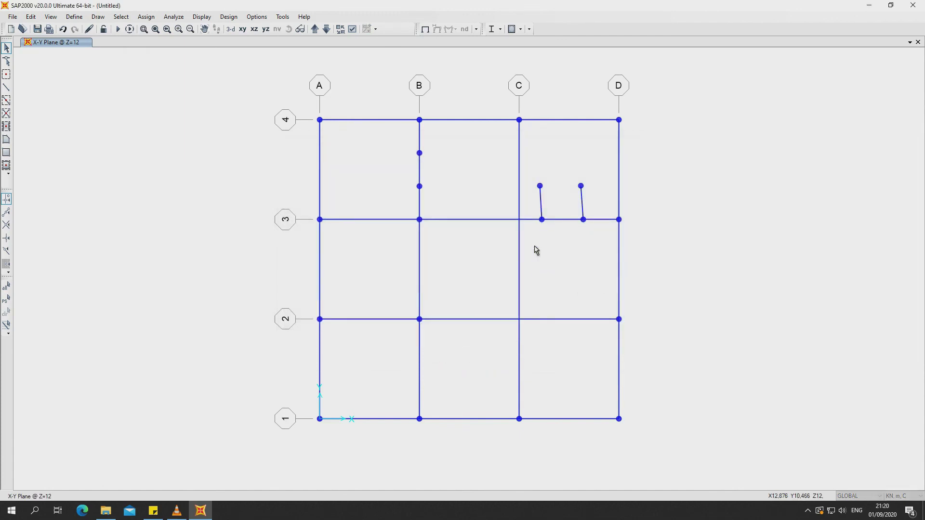
# Delete the short members' upper stubs above grid line 3 and clear the selection.
pyautogui.moveTo(603, 195); pyautogui.dragTo(527, 175)
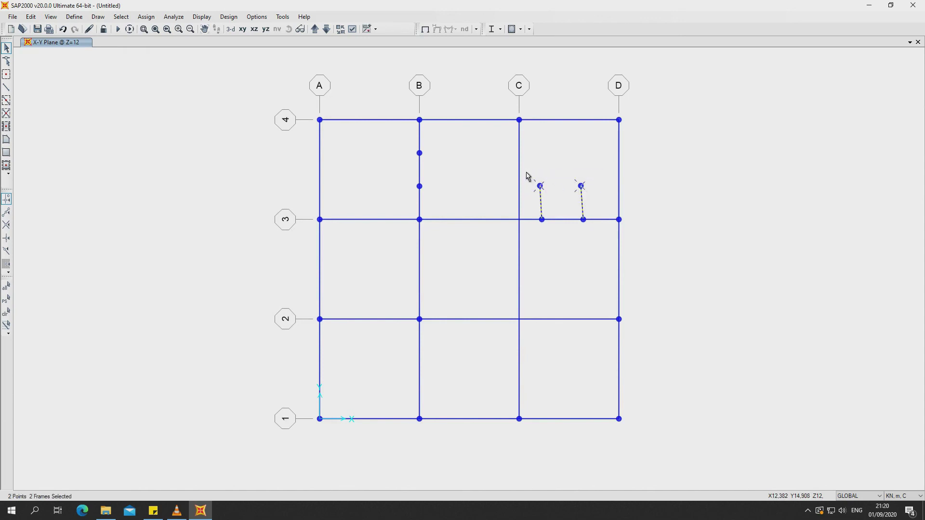
pyautogui.press('Delete')
pyautogui.moveTo(564, 226); pyautogui.dragTo(559, 210)
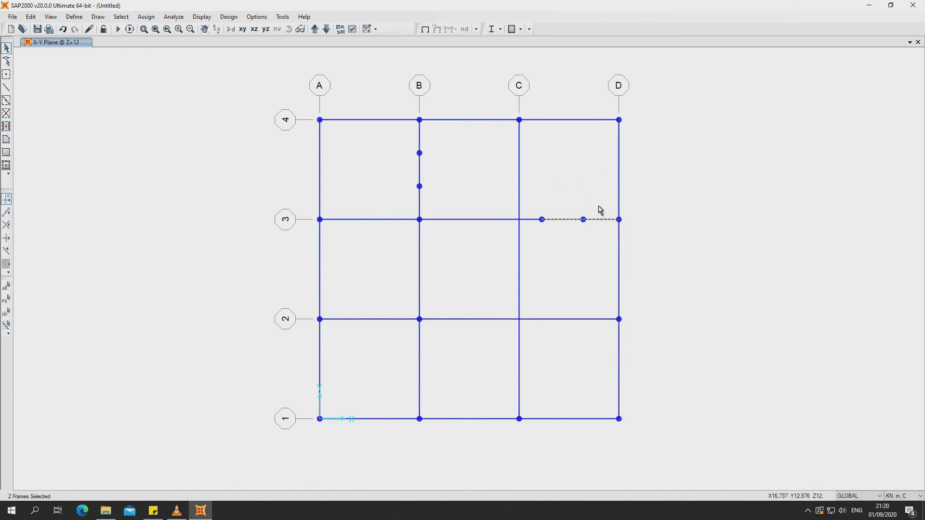
pyautogui.hotkey('ctrl', 'q')
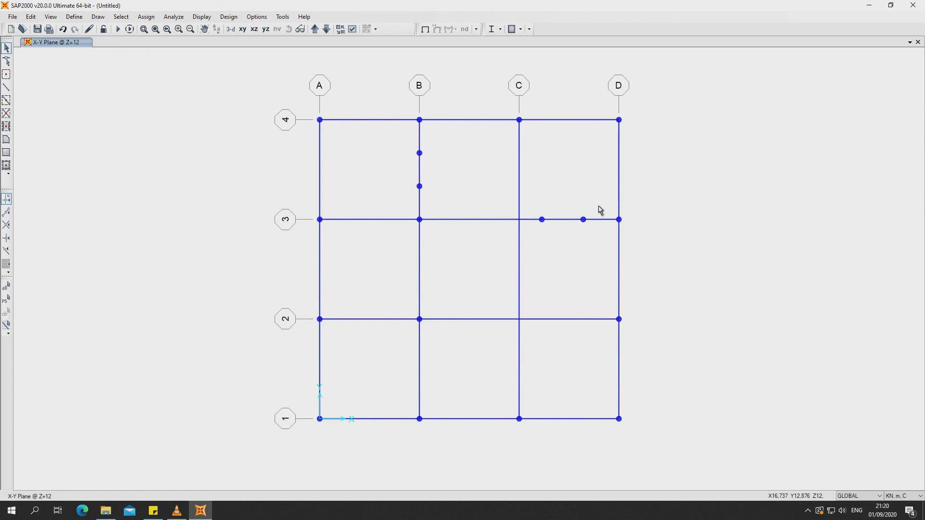